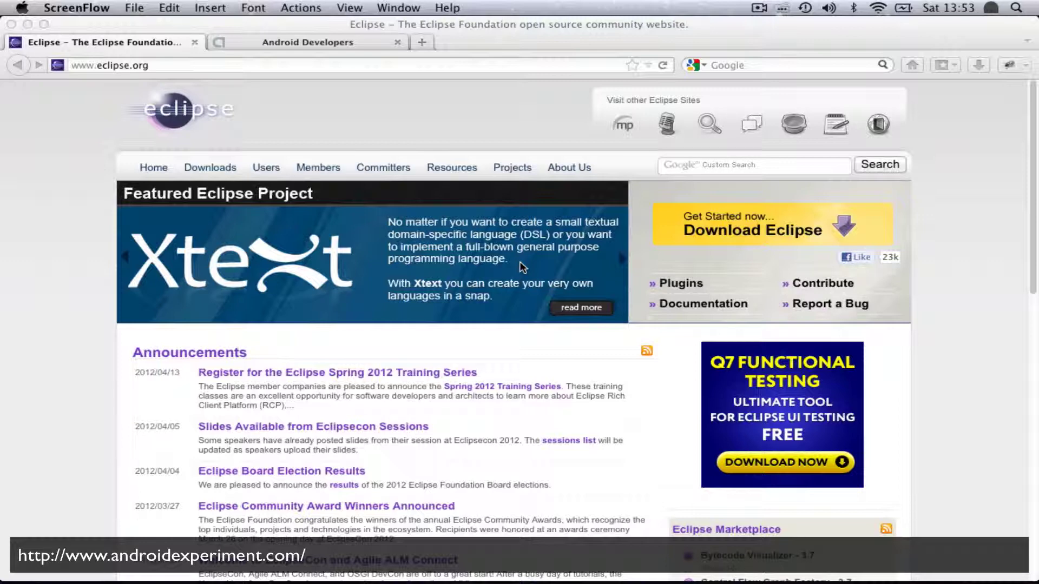
Open the Eclipse downloads page and choose the Mac OS X 64 Bit package of Eclipse IDE for Java Developers
click(256, 97)
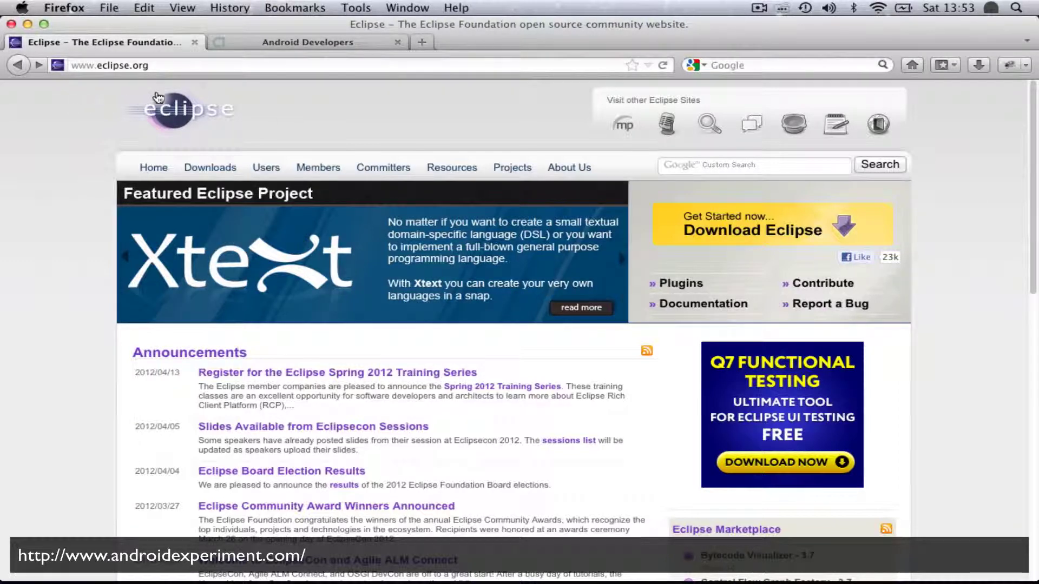
click(203, 171)
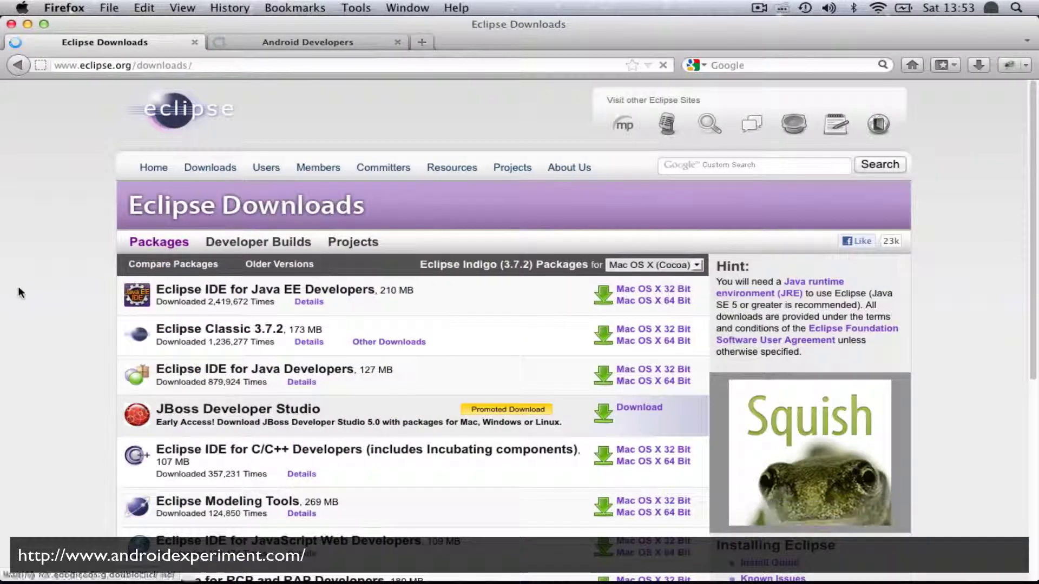
scroll(30, 285, down, 3)
drag(417, 302, 157, 303)
click(420, 304)
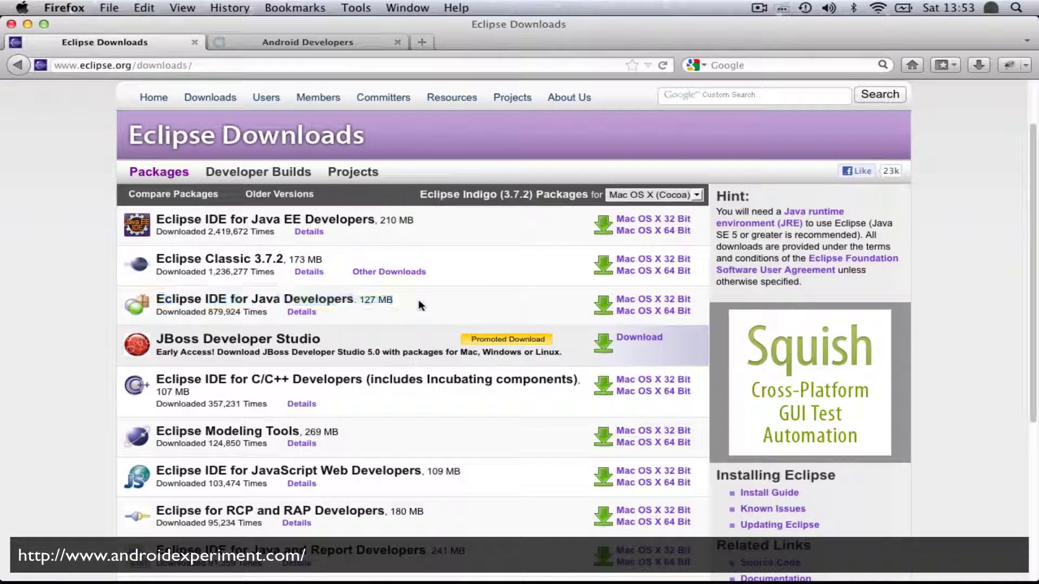
click(650, 312)
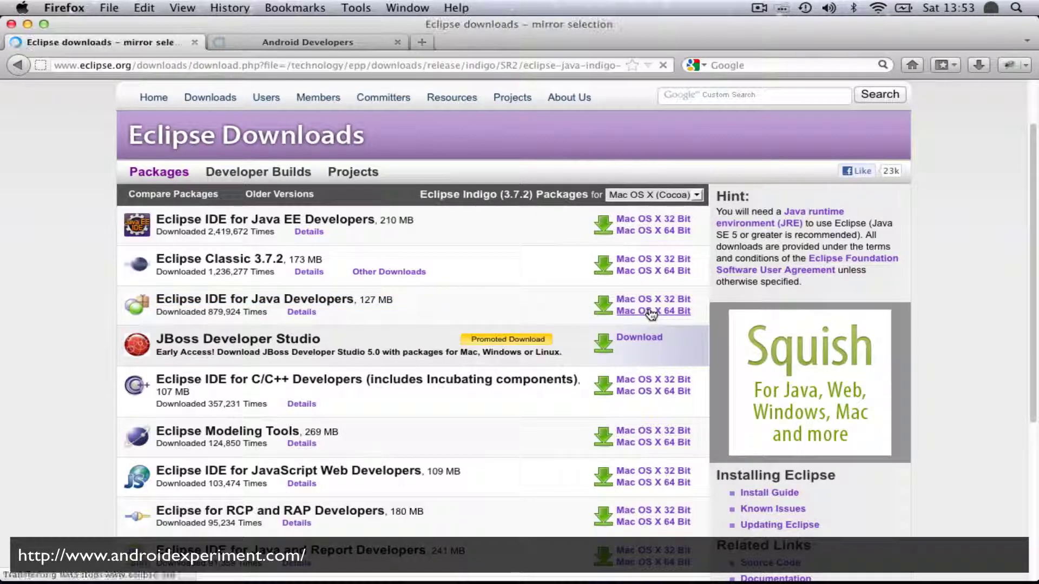
Examine the mirror selection page for the Czech Republic download link of eclipse-java-indigo-SR2-macosx-cocoa-x86_64.tar.gz
scroll(587, 326, down, 3)
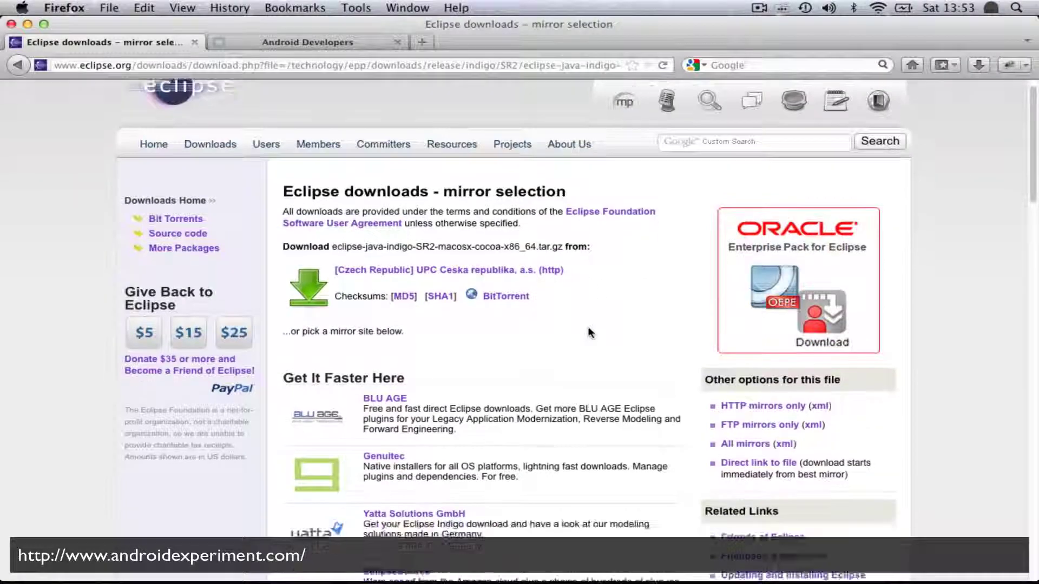
scroll(588, 327, down, 3)
scroll(588, 326, up, 2)
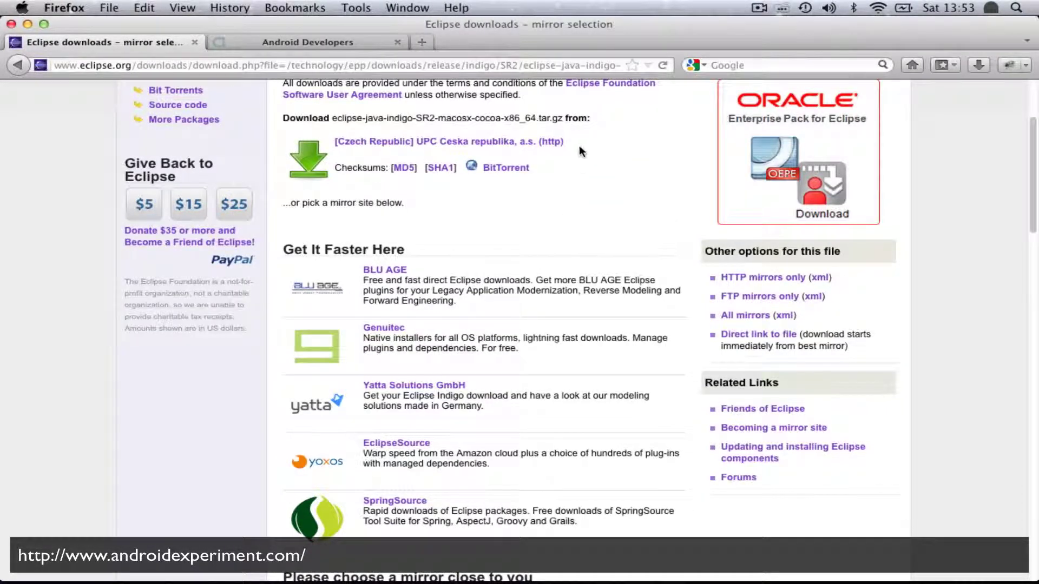
click(430, 141)
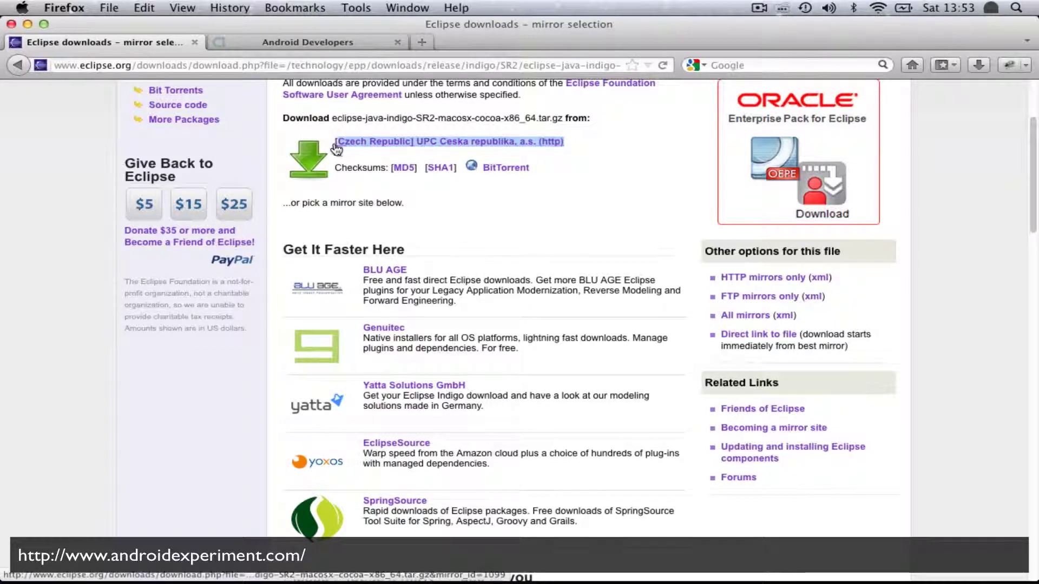
click(503, 146)
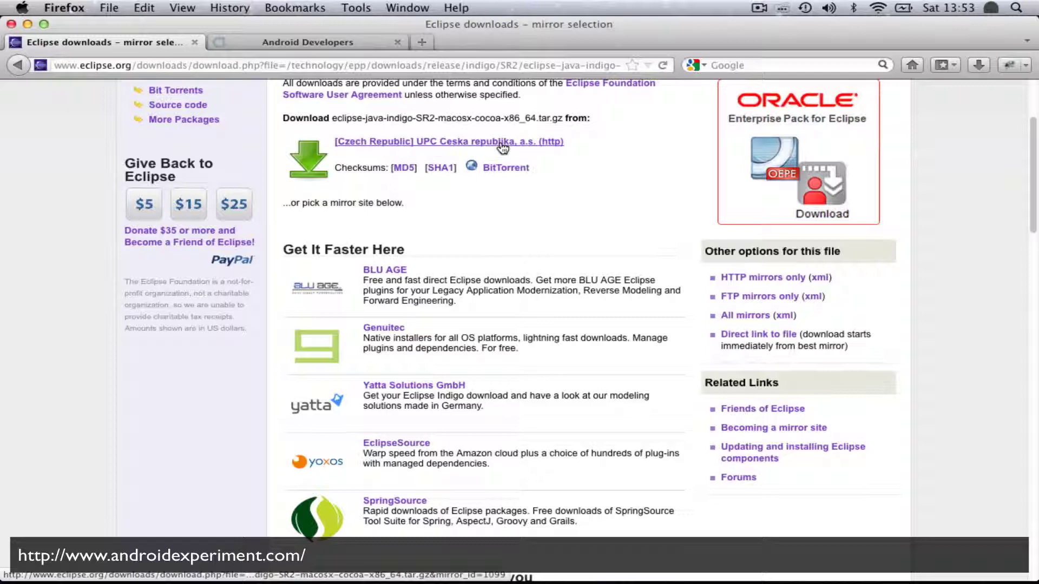
Open the SDK download page on the Android Developers site and locate the android-sdk_r18-macosx.zip package for Mac OS X
click(347, 43)
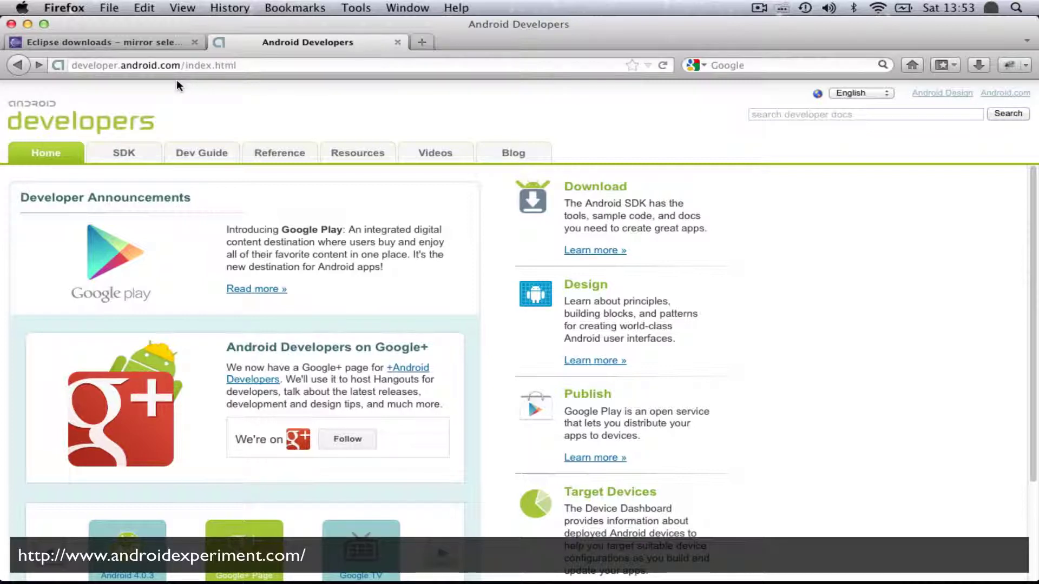
click(134, 157)
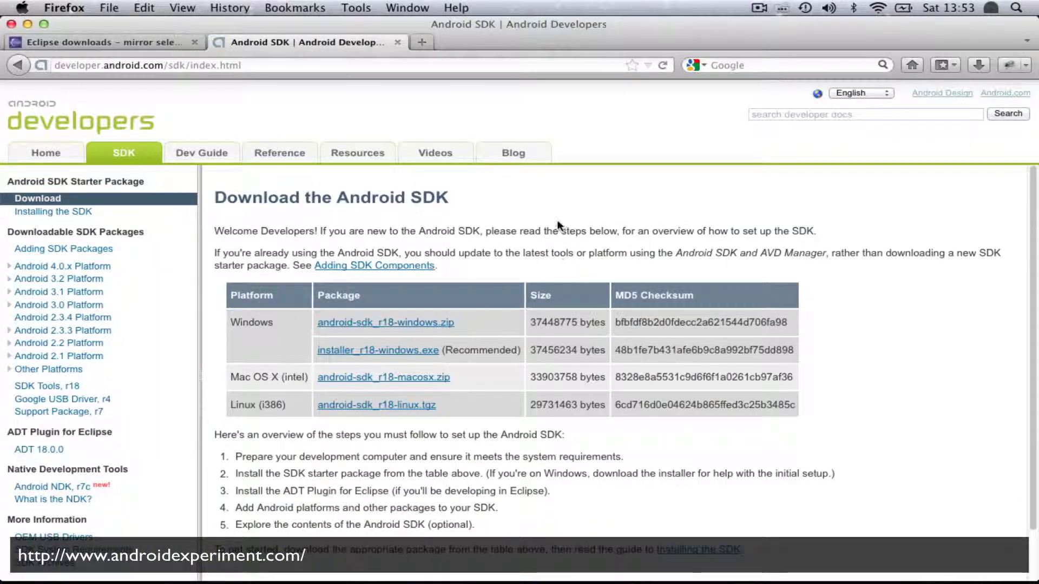
scroll(508, 321, down, 2)
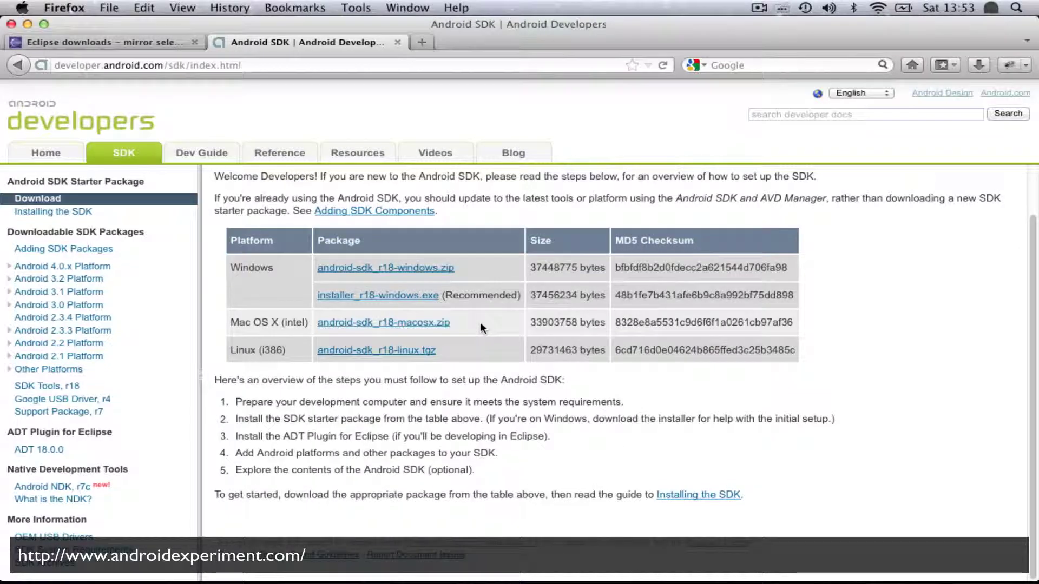
drag(453, 323, 318, 328)
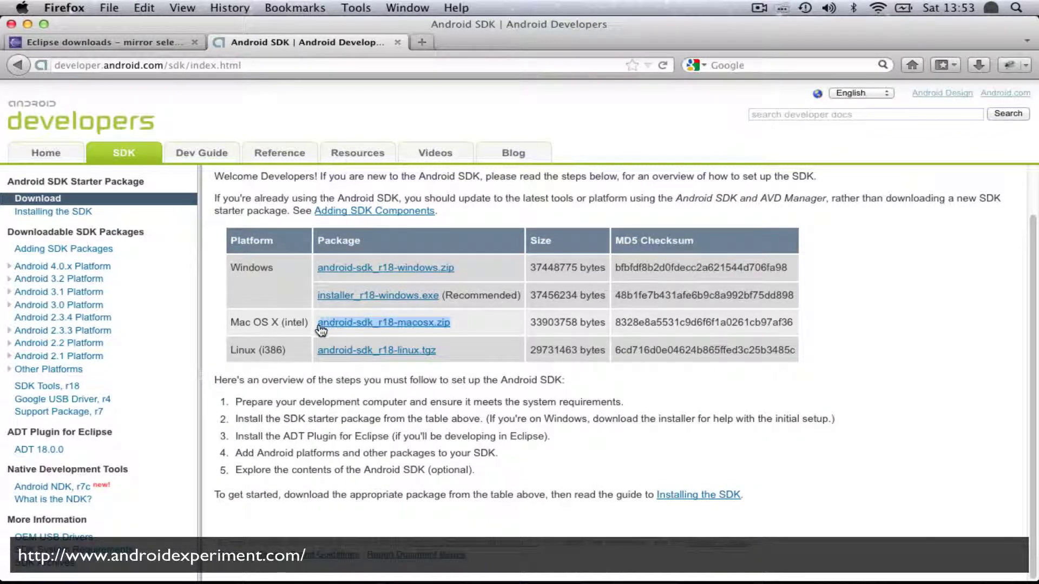
click(475, 327)
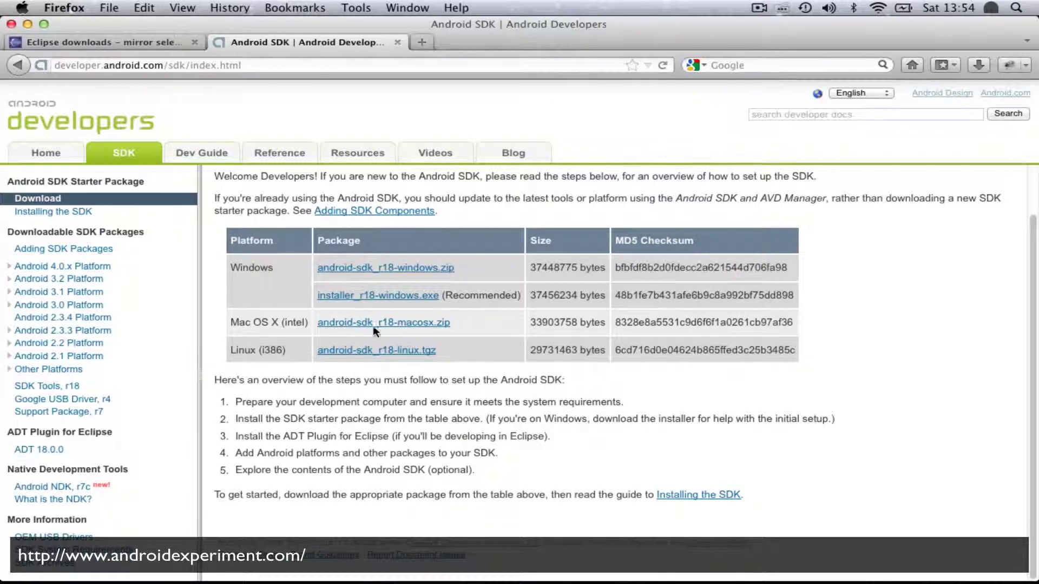
Switch to Finder and extract eclipse-java-indigo-SR2-macosx-cocoa-x86_64.tar.gz in the Android folder
mouse_move(360, 577)
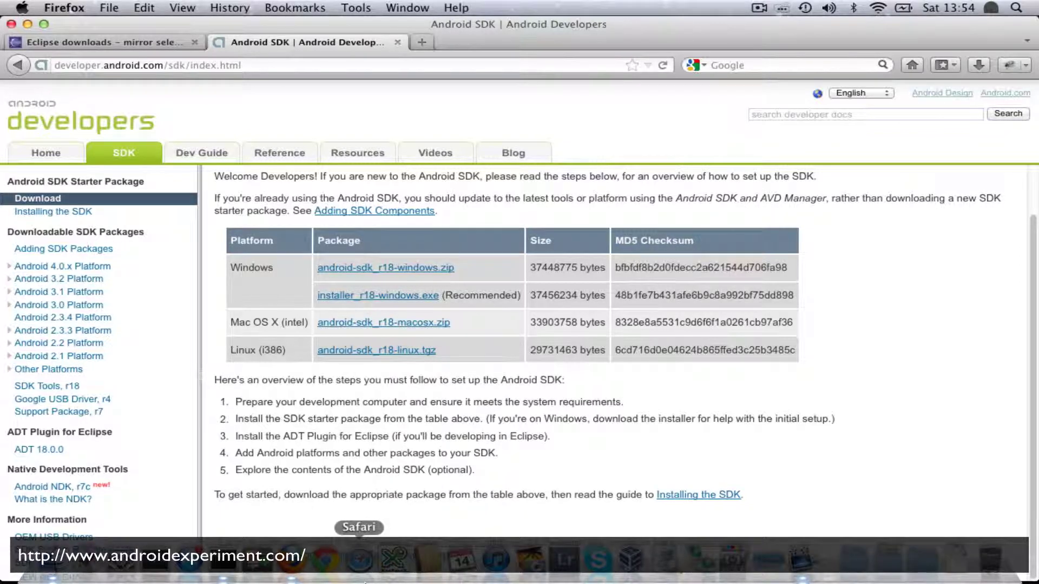
click(54, 560)
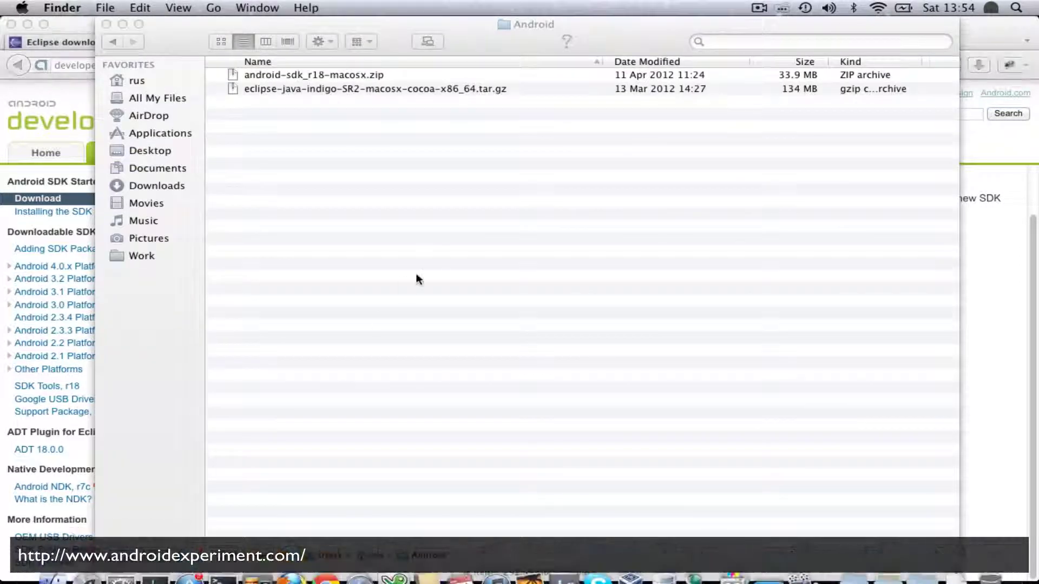
click(378, 130)
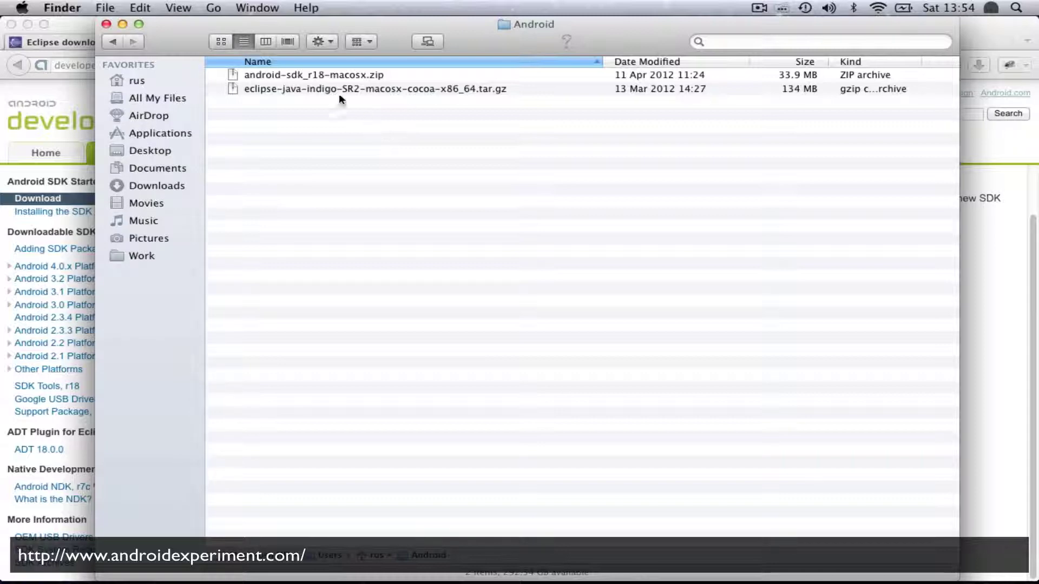
click(374, 90)
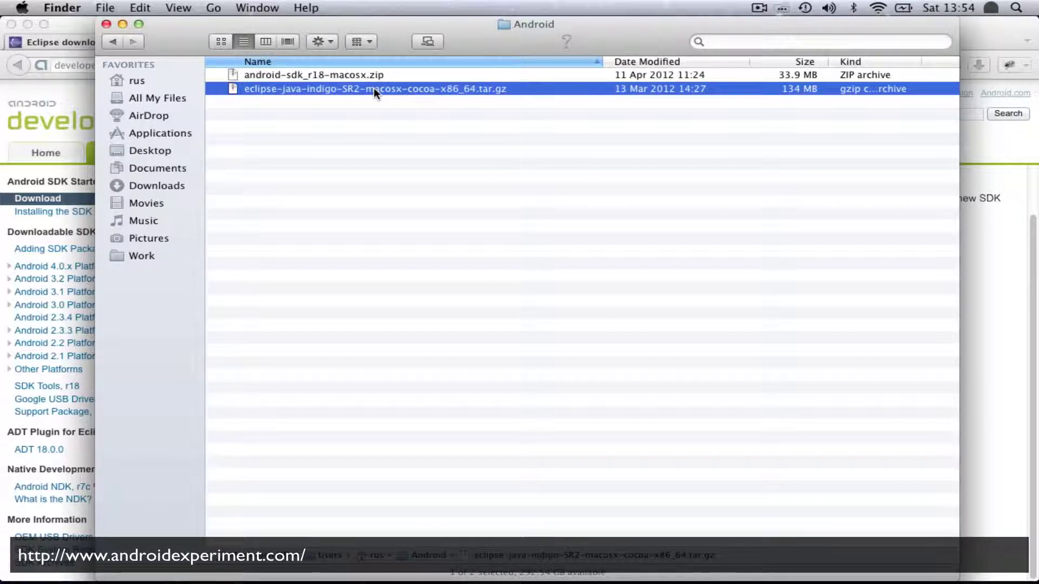
double_click(374, 88)
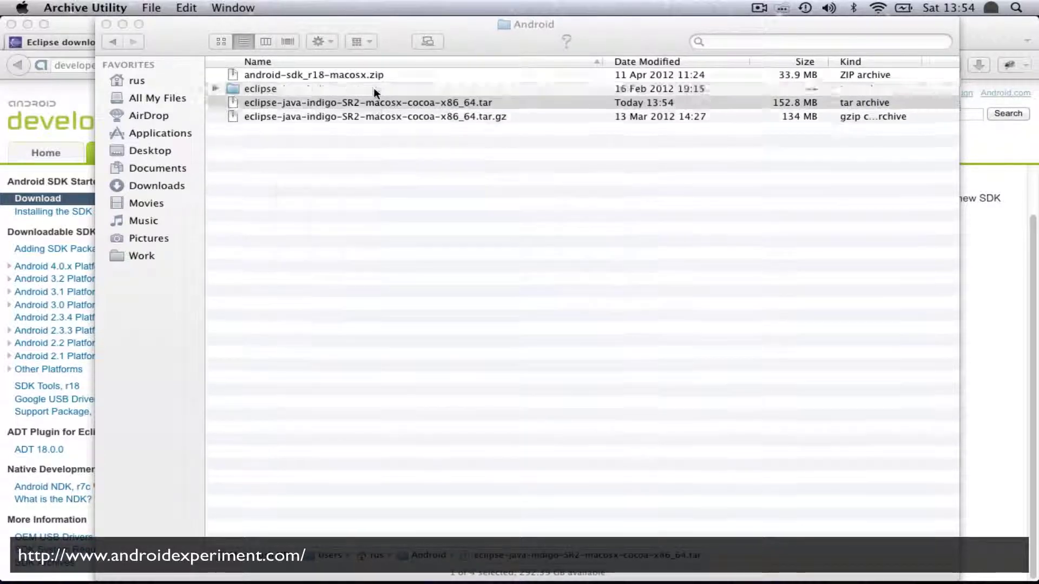
Move the extracted eclipse folder from the Android folder into Applications and locate it there
click(212, 89)
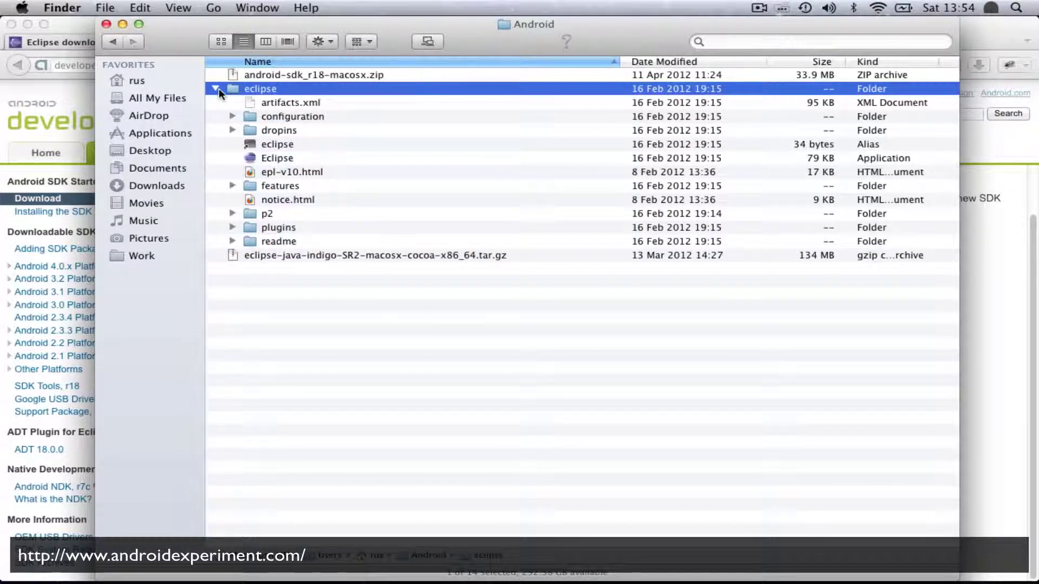
click(213, 88)
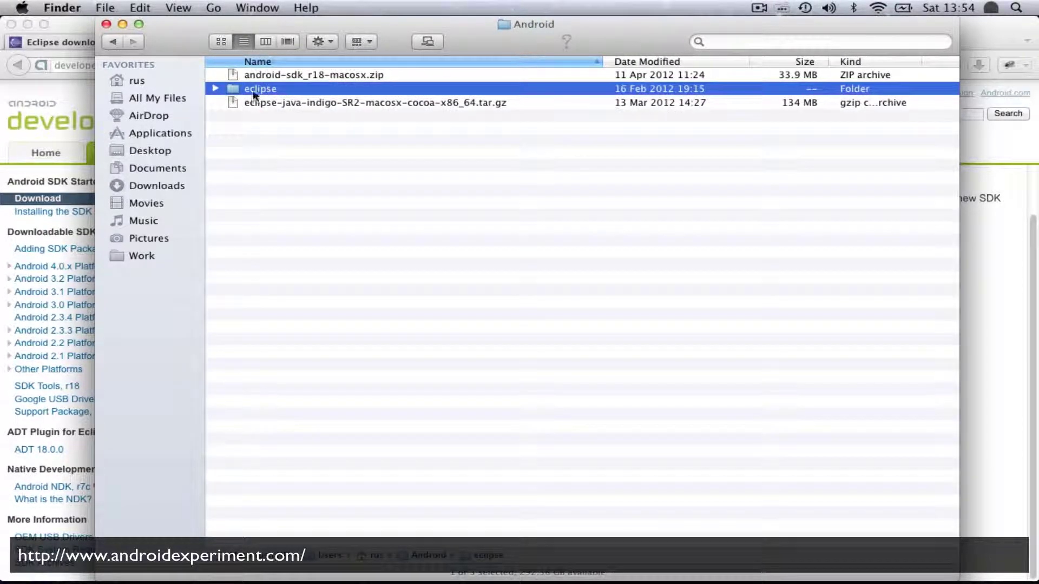
drag(259, 90, 194, 134)
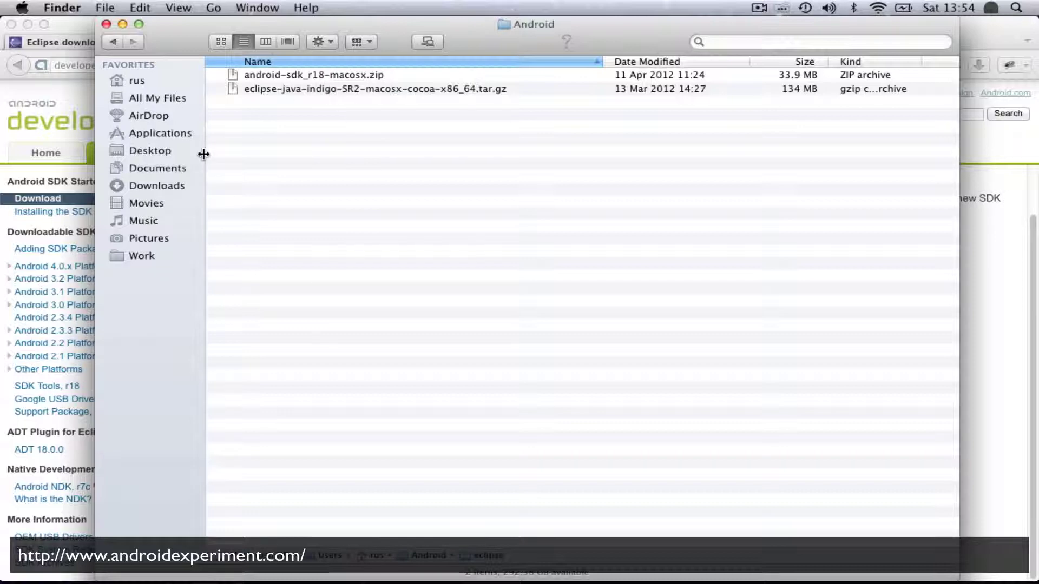
click(174, 135)
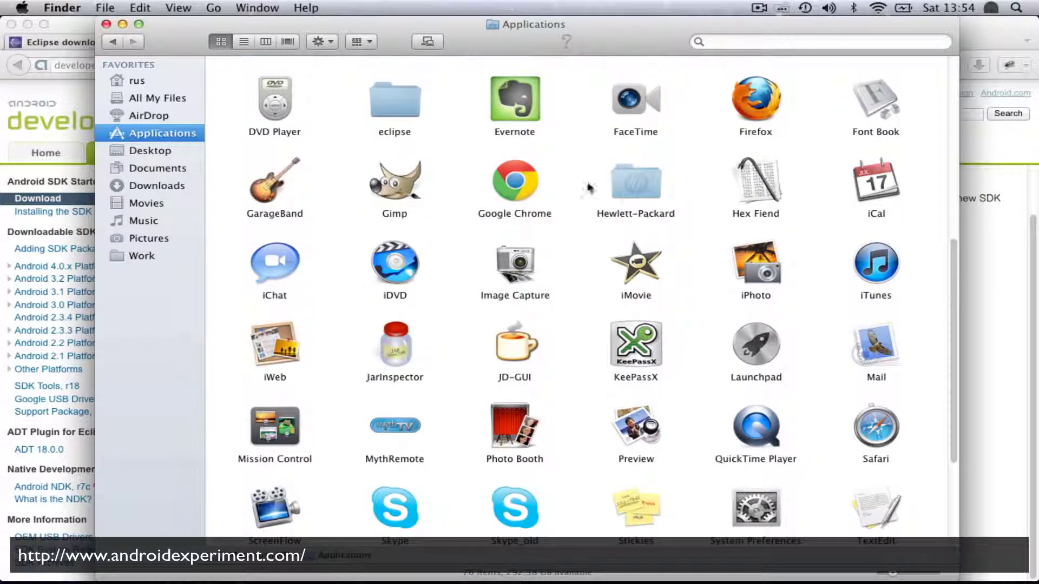
click(413, 128)
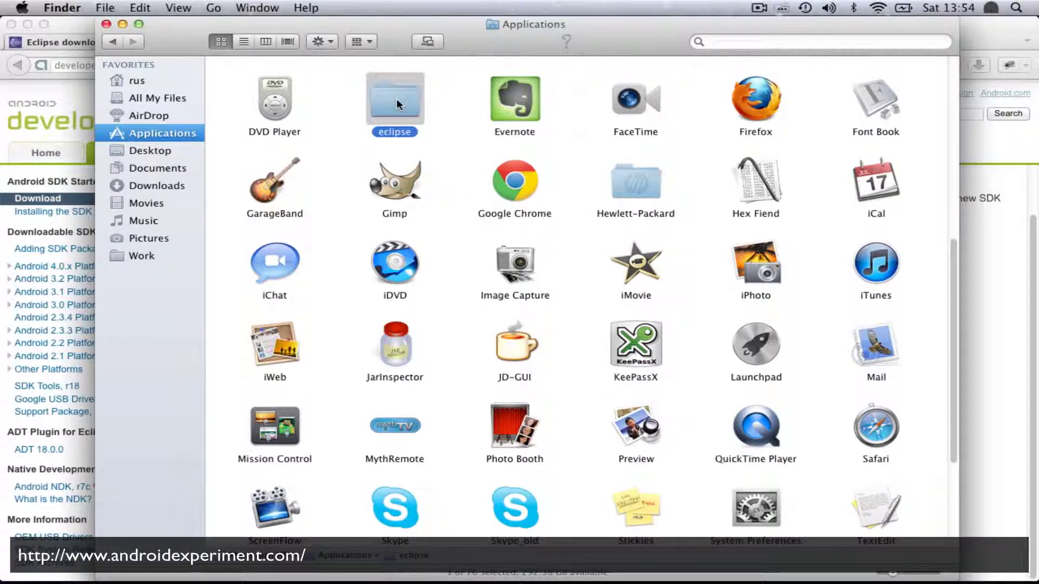
Copy android-sdk_r18-macosx.zip from the Android folder into the bin folder of the home directory
click(112, 43)
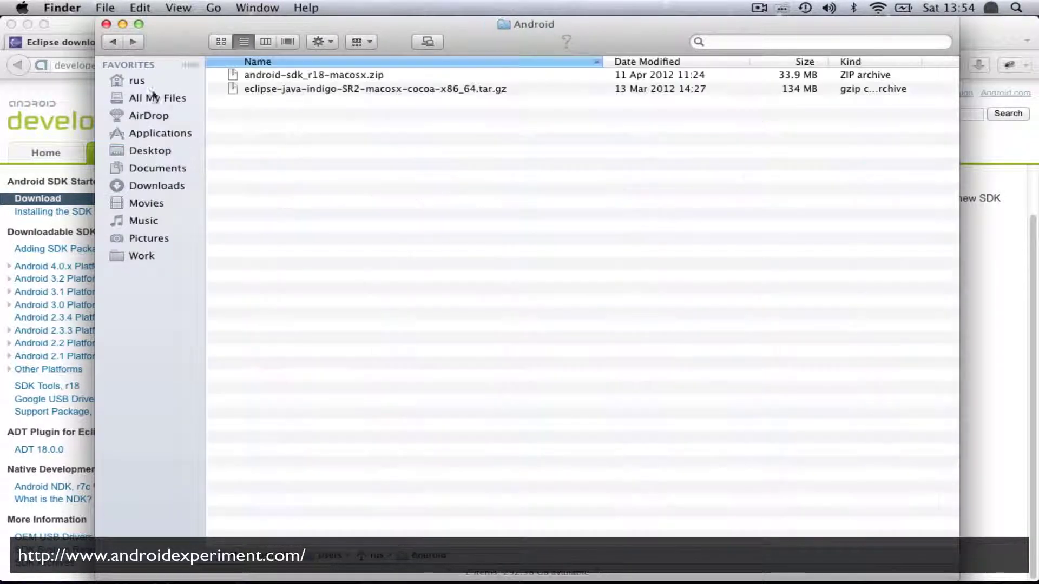
click(328, 76)
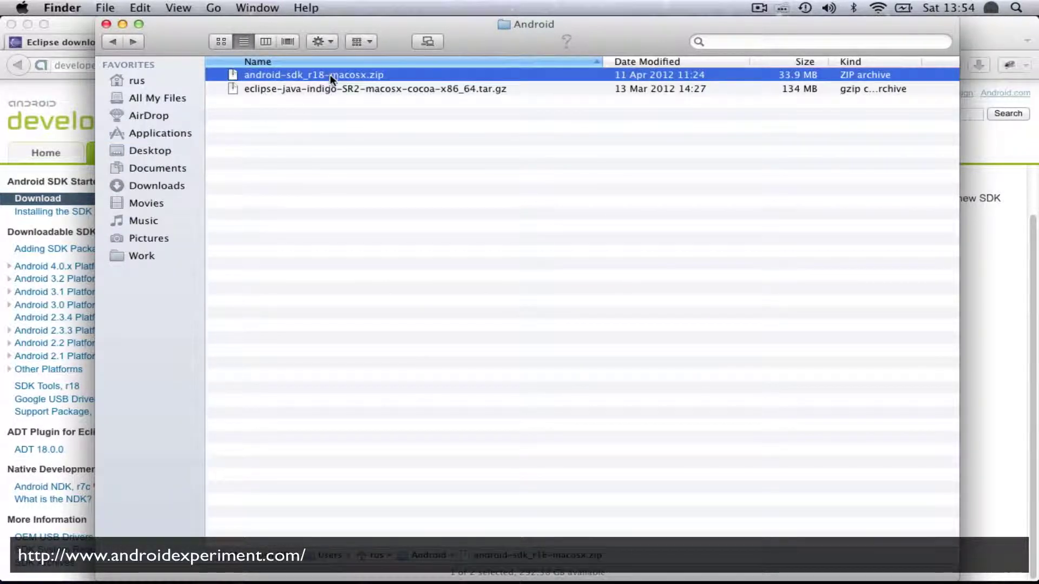
right_click(329, 76)
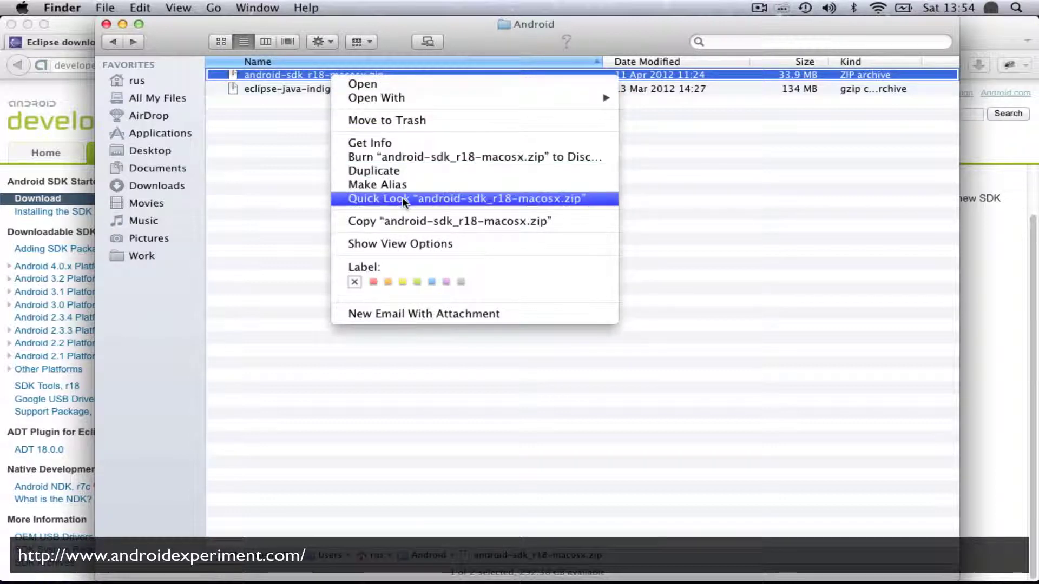
click(379, 222)
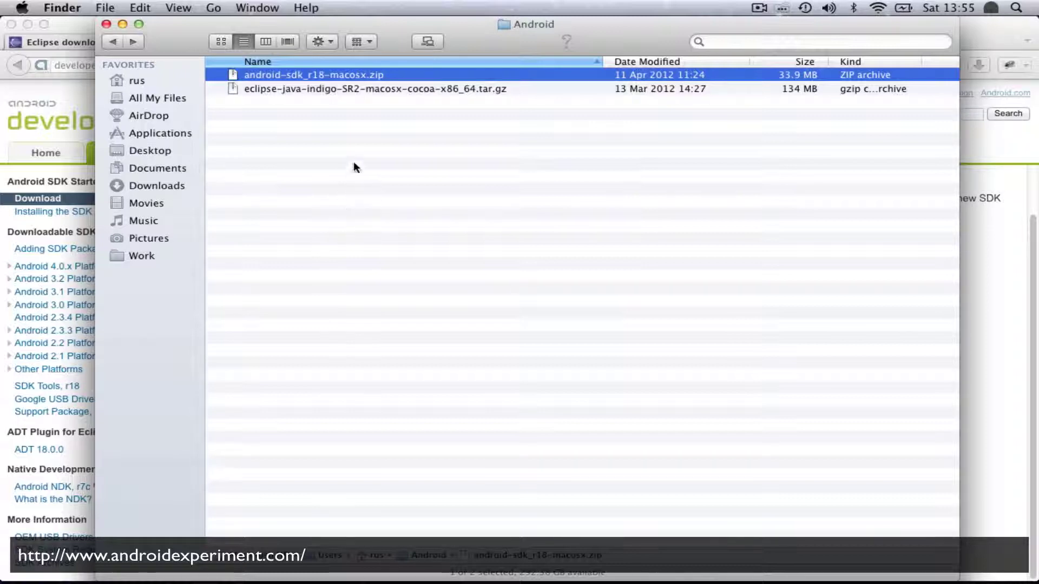
click(141, 81)
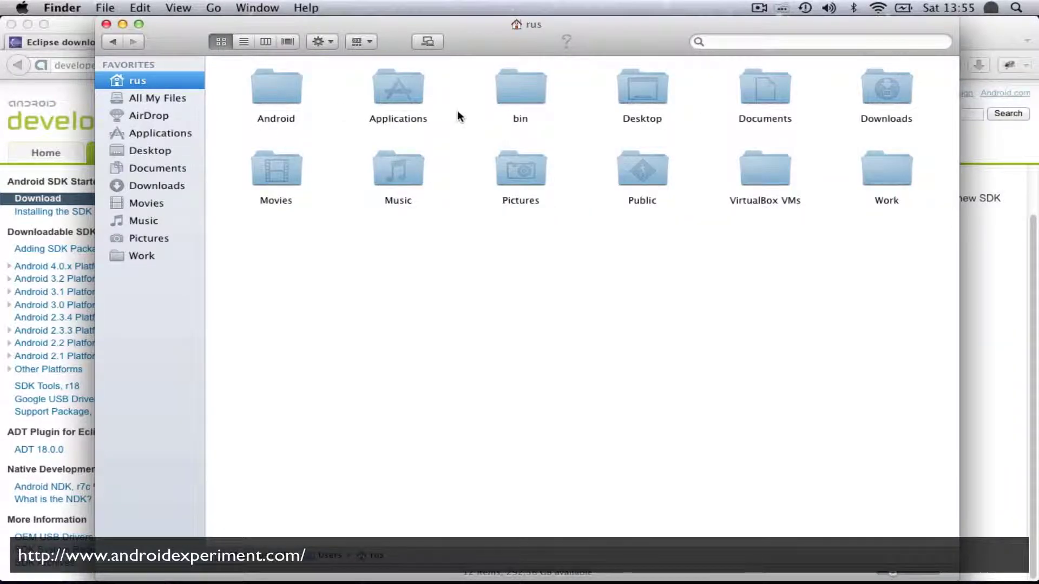
double_click(520, 85)
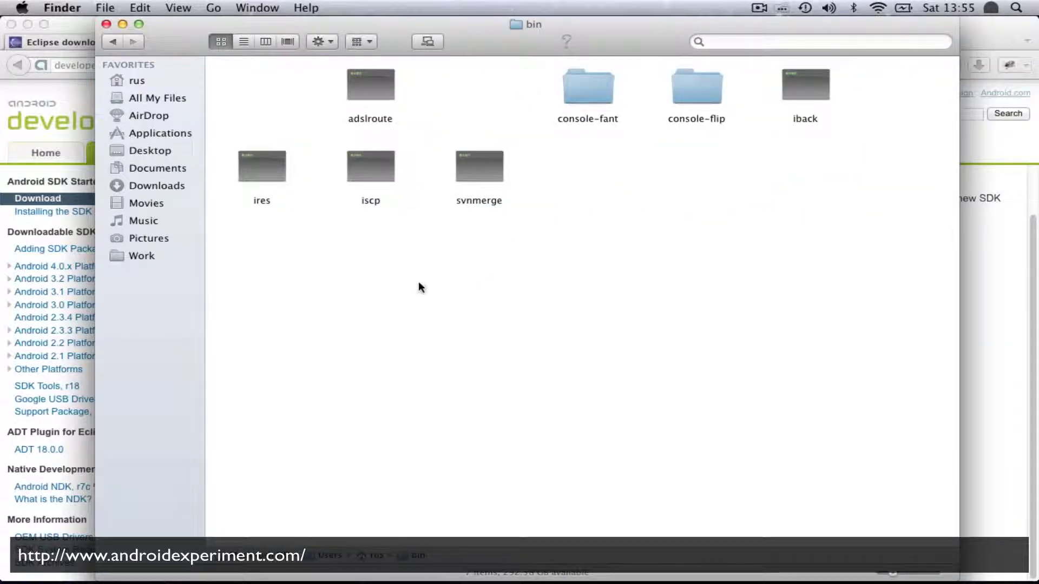
right_click(386, 272)
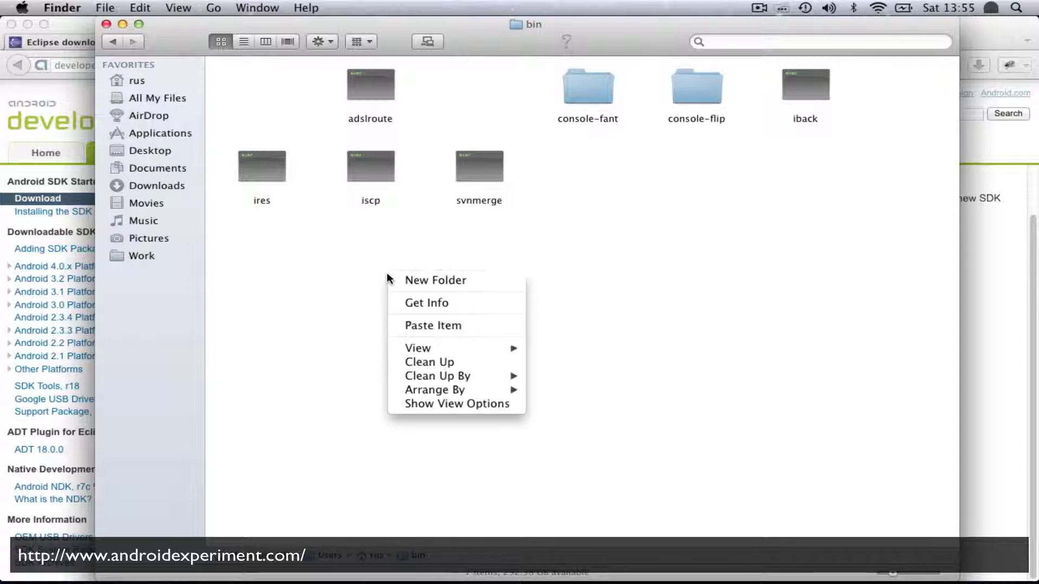
click(472, 328)
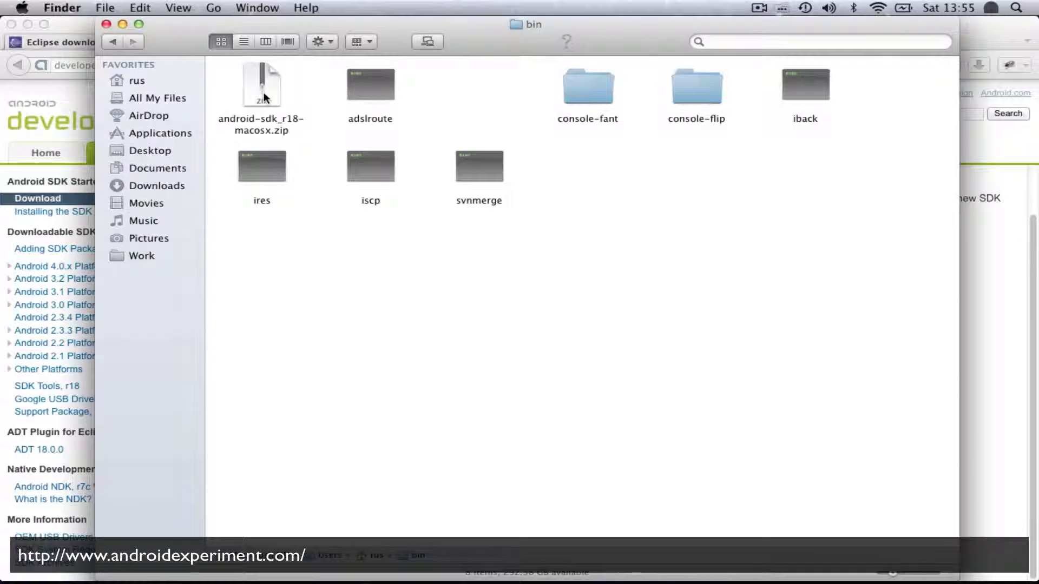
Extract android-sdk_r18-macosx.zip in the bin folder and expand the android-sdk-macosx folder in list view
right_click(264, 92)
click(276, 98)
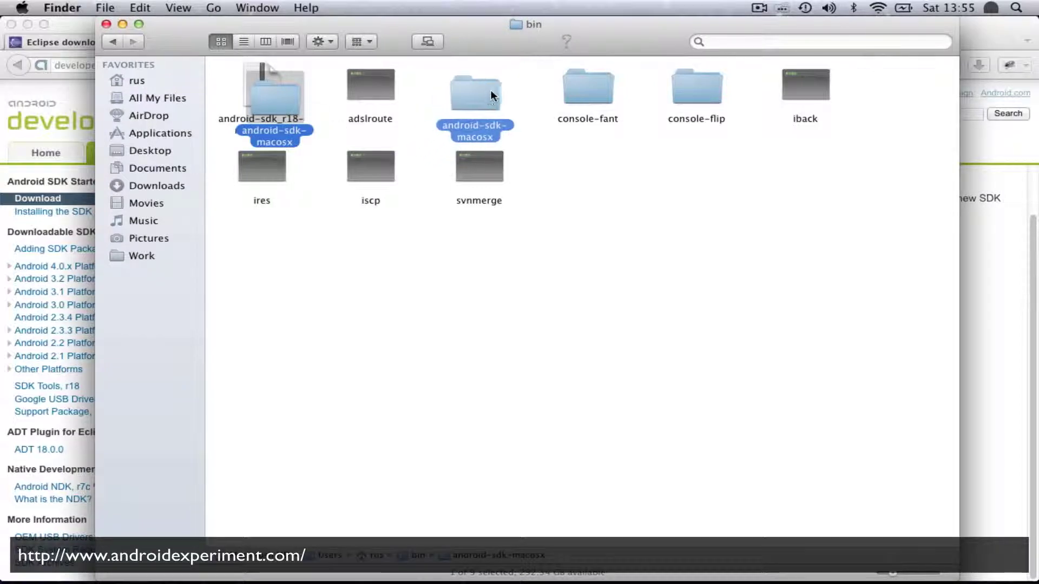
click(244, 42)
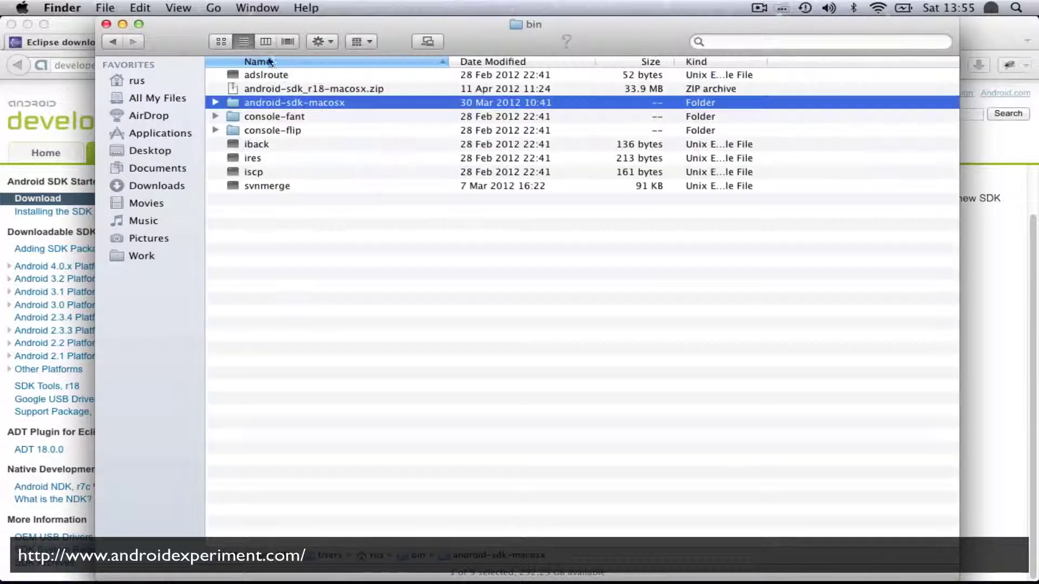
click(285, 107)
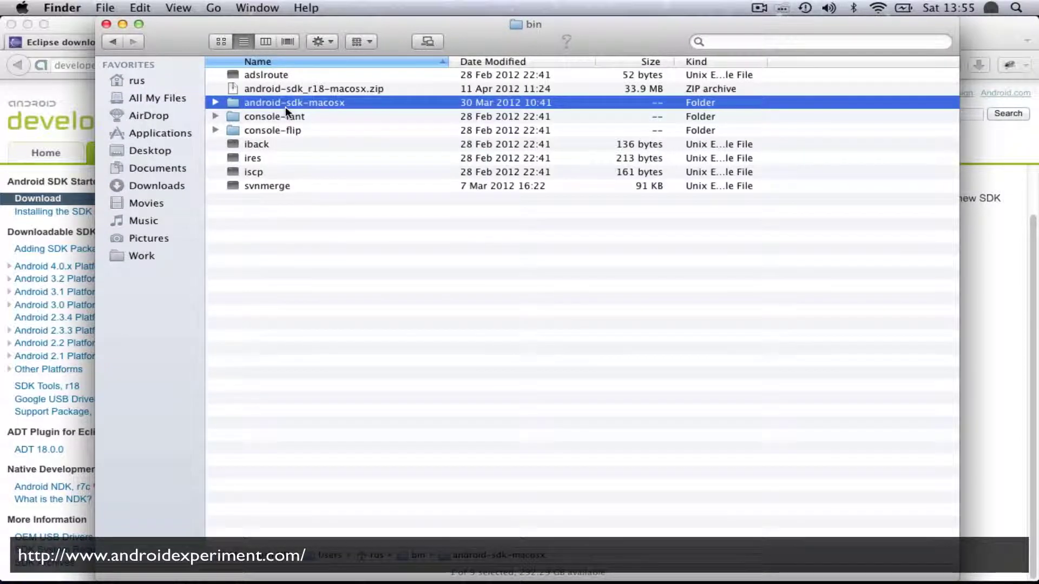
click(215, 101)
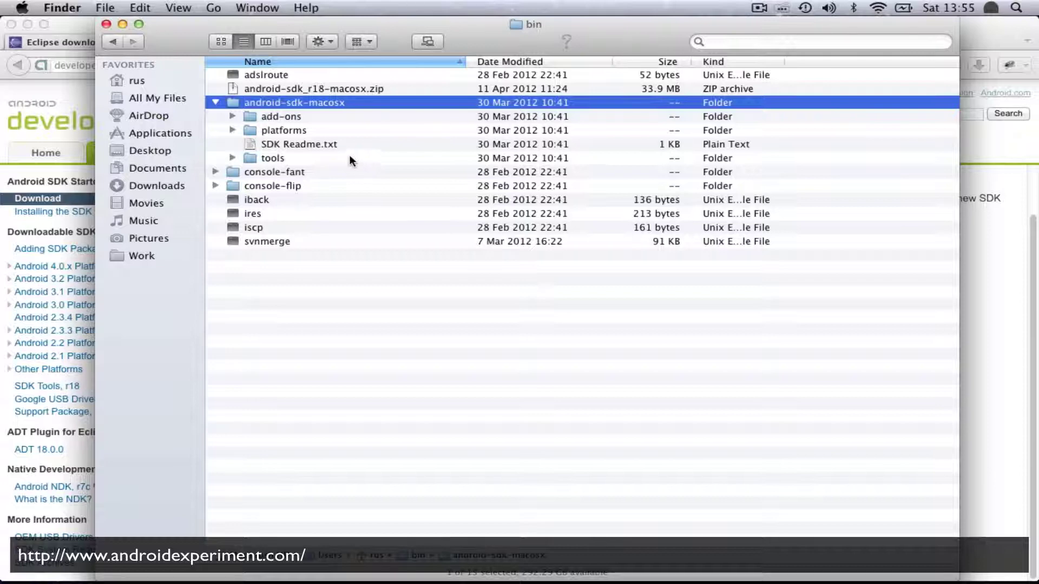
Launch Eclipse from the eclipse folder in Applications and accept the proposed Documents/workspace folder as the default workspace
click(165, 134)
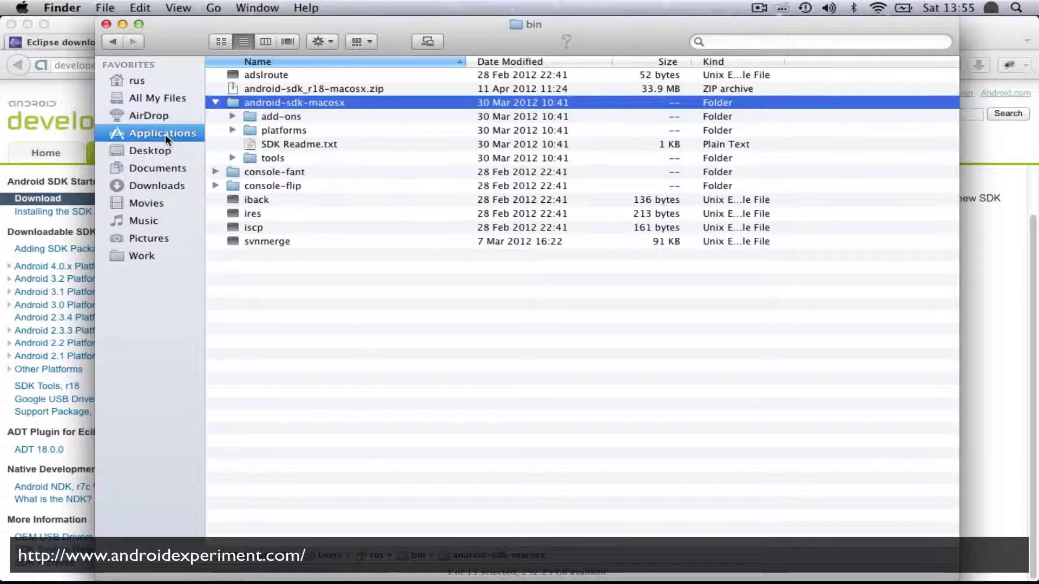
double_click(386, 103)
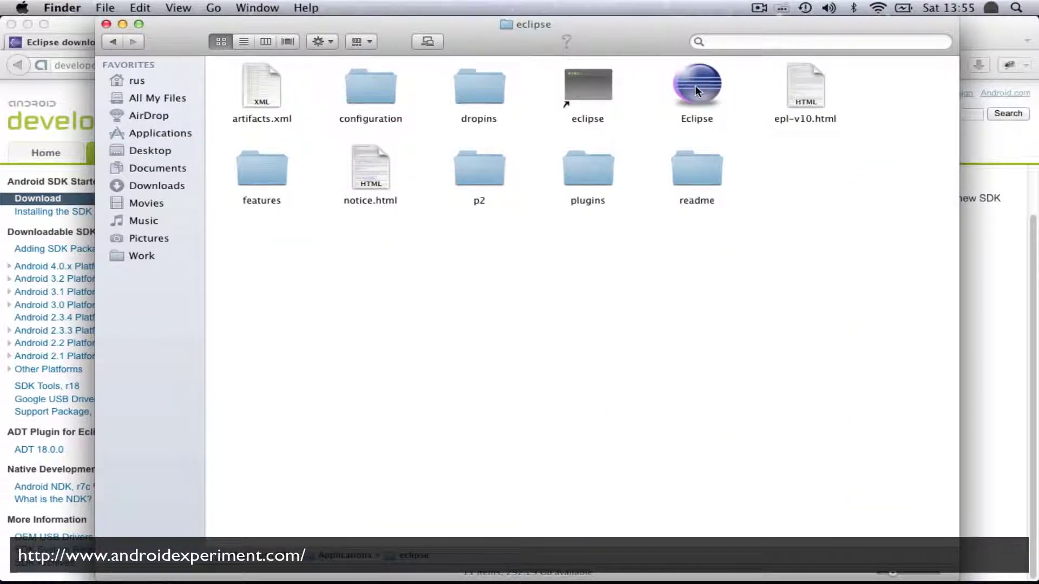
right_click(696, 86)
click(713, 93)
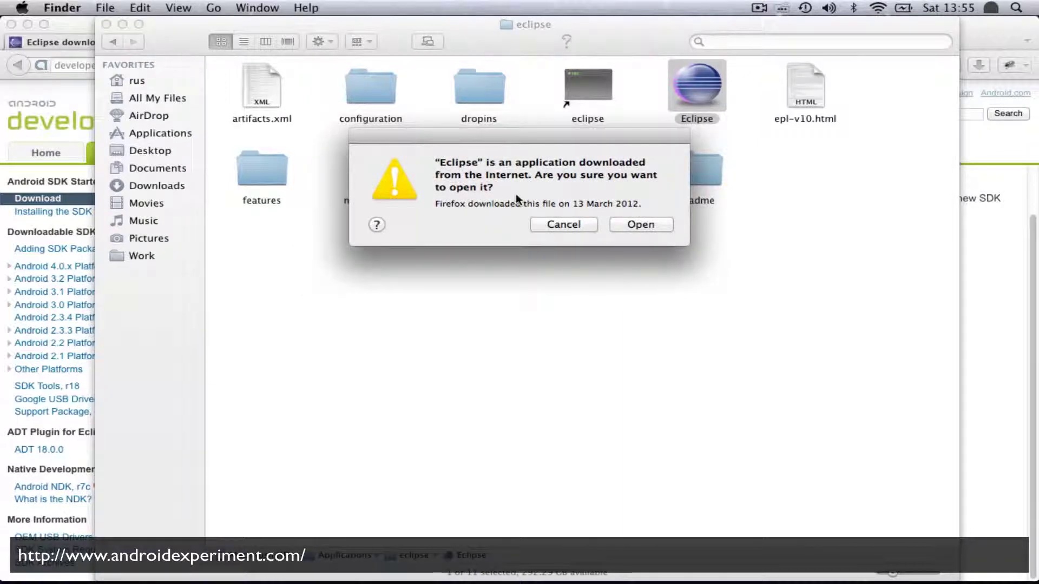
click(629, 224)
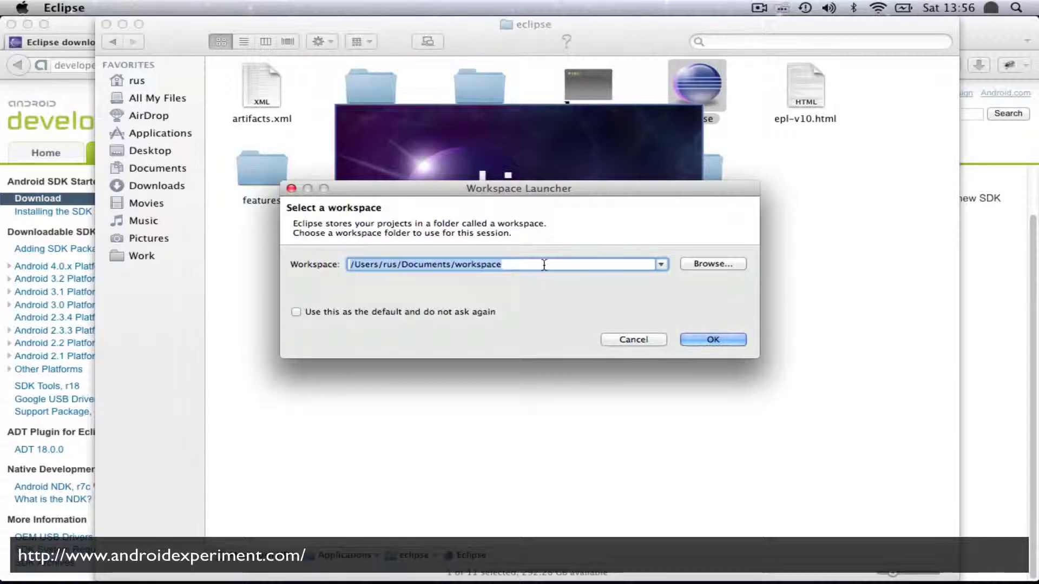
click(425, 311)
click(705, 339)
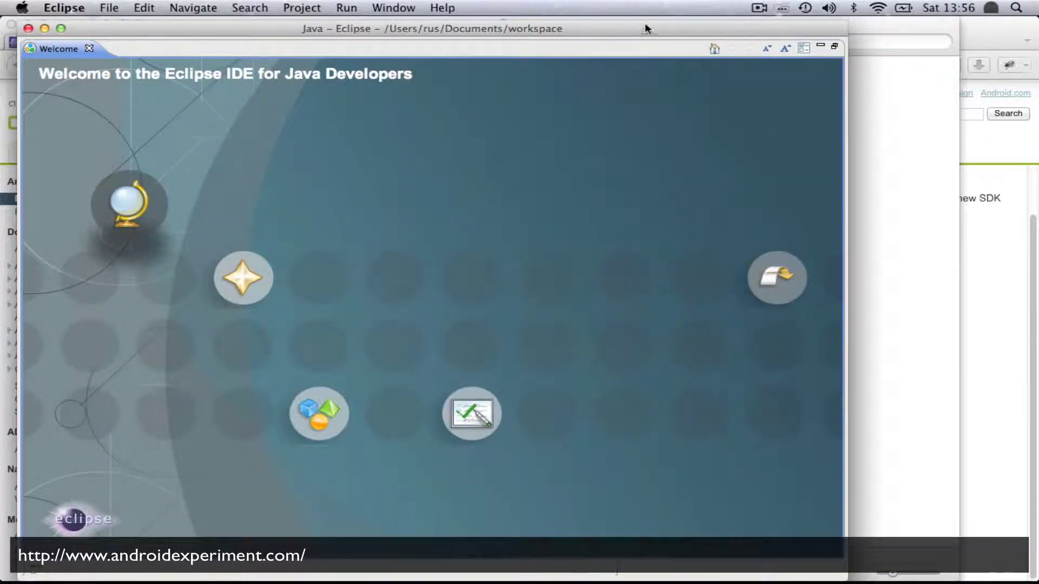
Leave the Welcome page for the Java workbench and enlarge the Eclipse window to fill the screen
drag(643, 23, 747, 19)
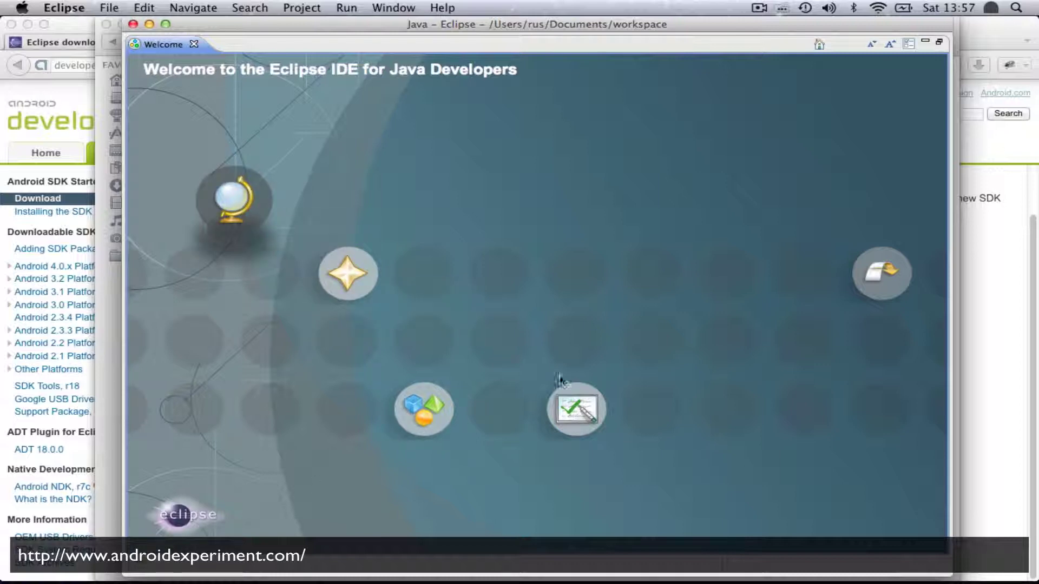
click(896, 273)
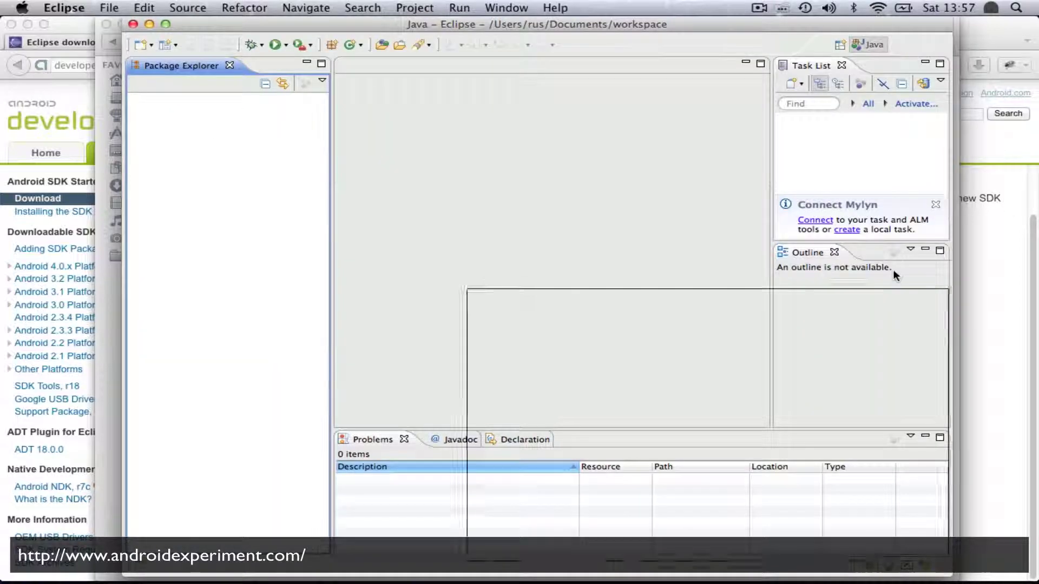
drag(428, 26, 408, 26)
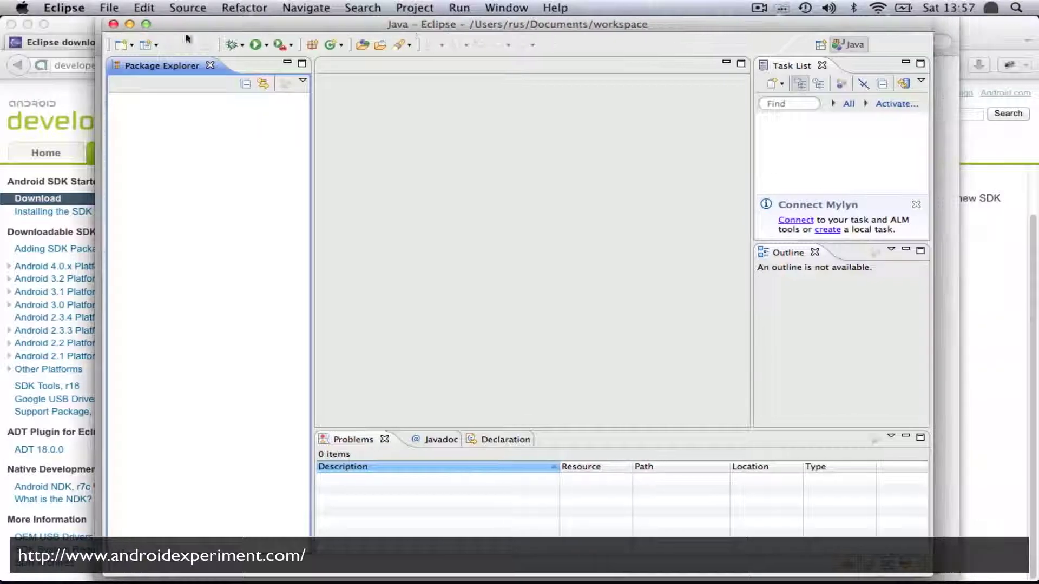
click(145, 24)
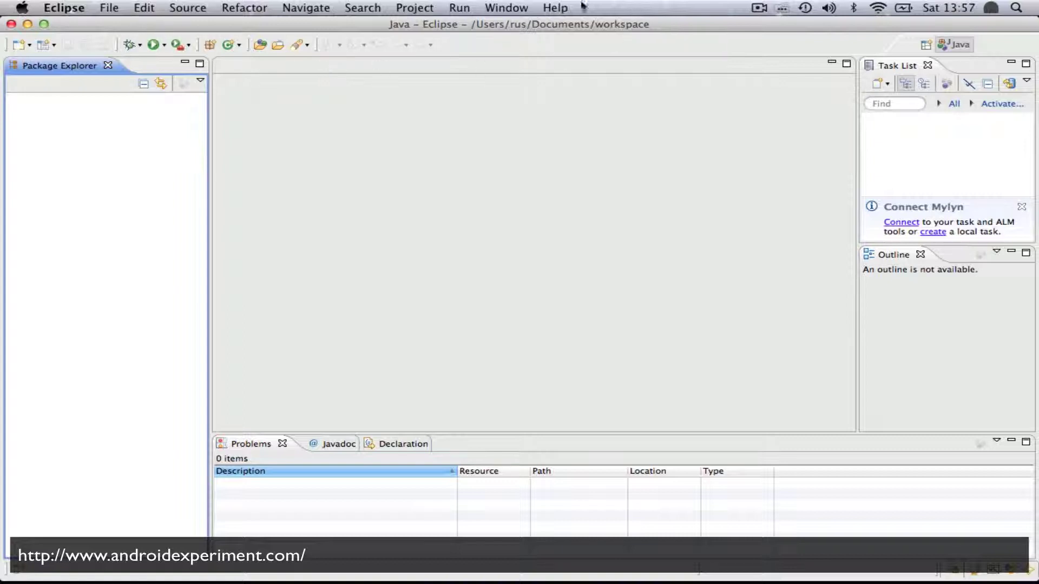
Open Install New Software and start adding a new software repository
click(517, 8)
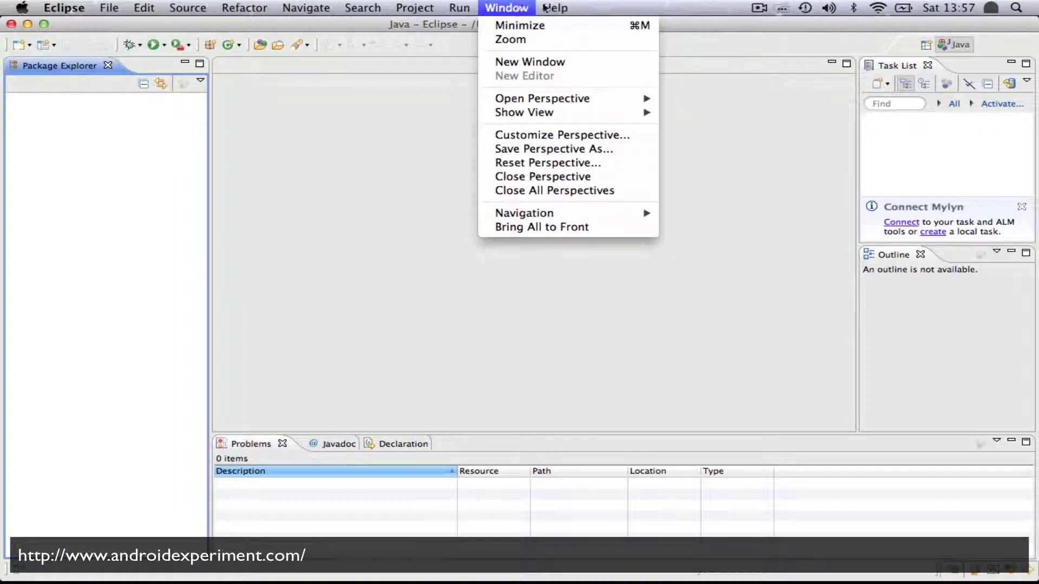
mouse_move(556, 8)
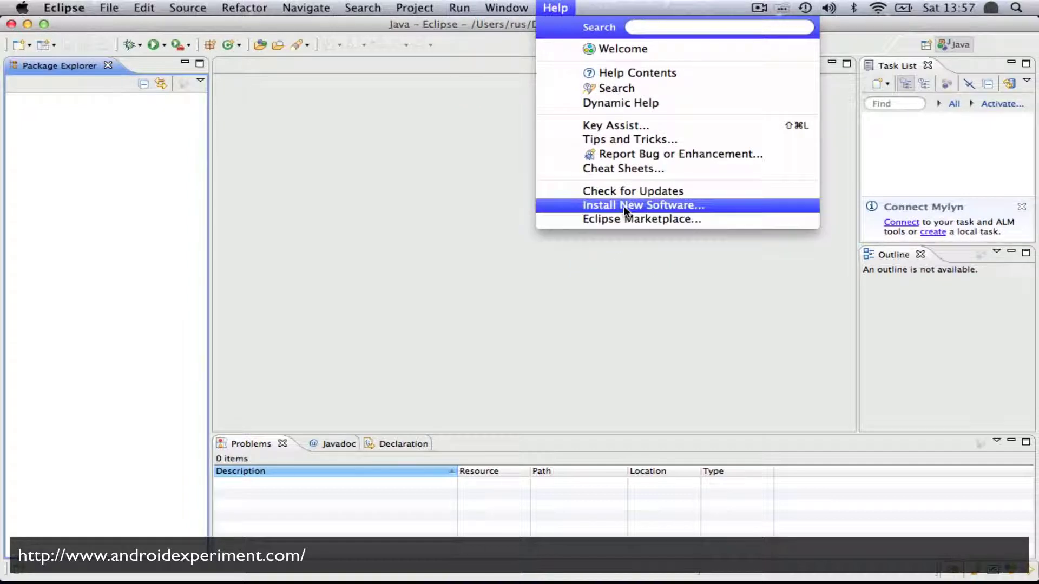
click(624, 205)
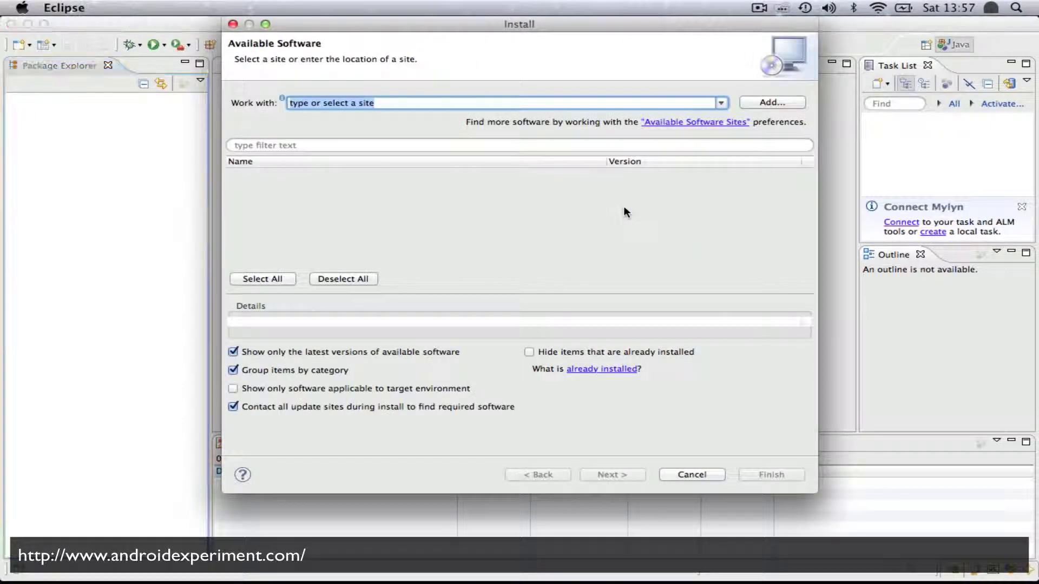
key(super+Tab)
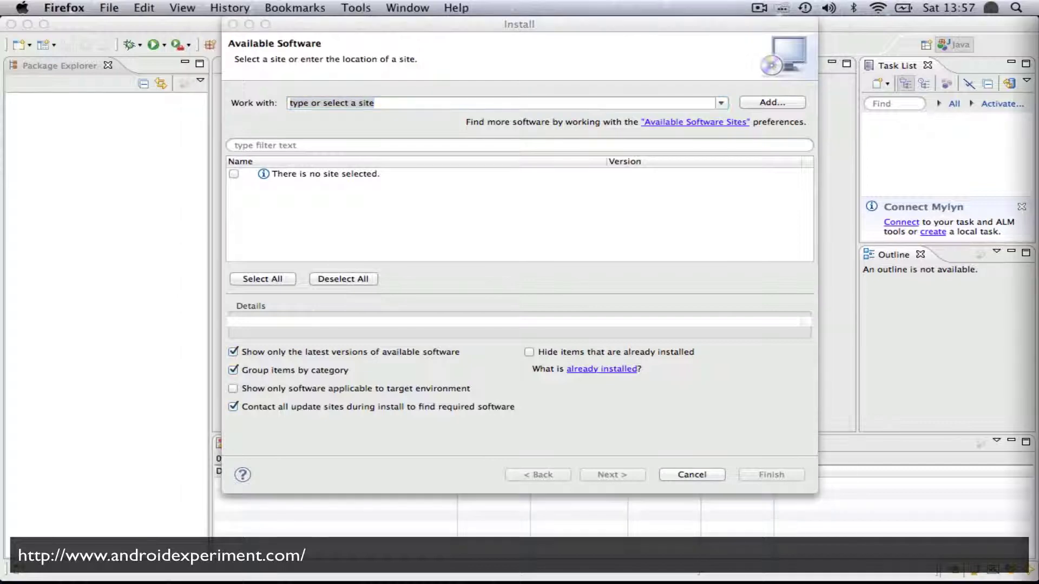
click(778, 103)
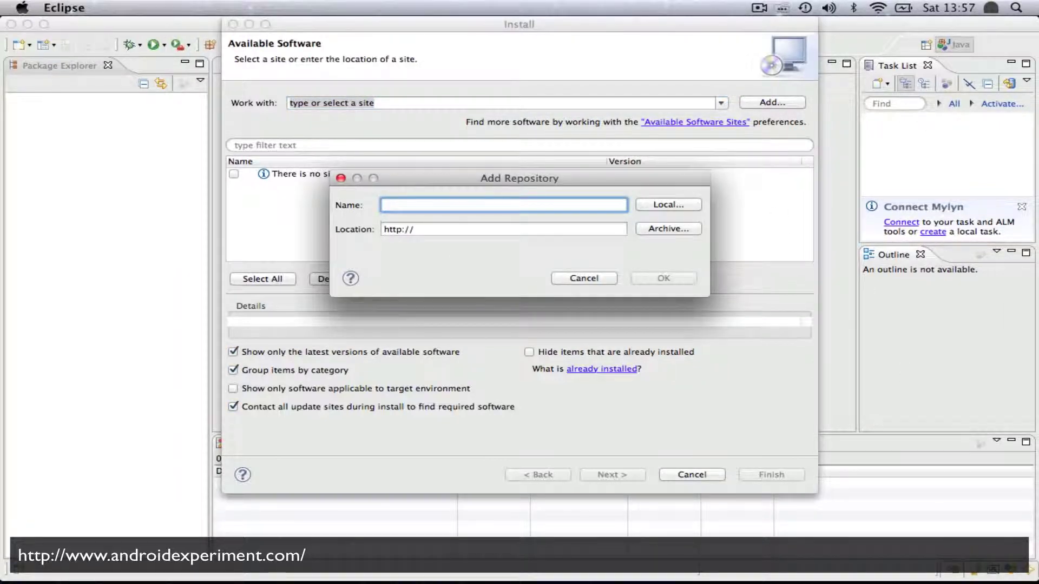
key(super+Tab)
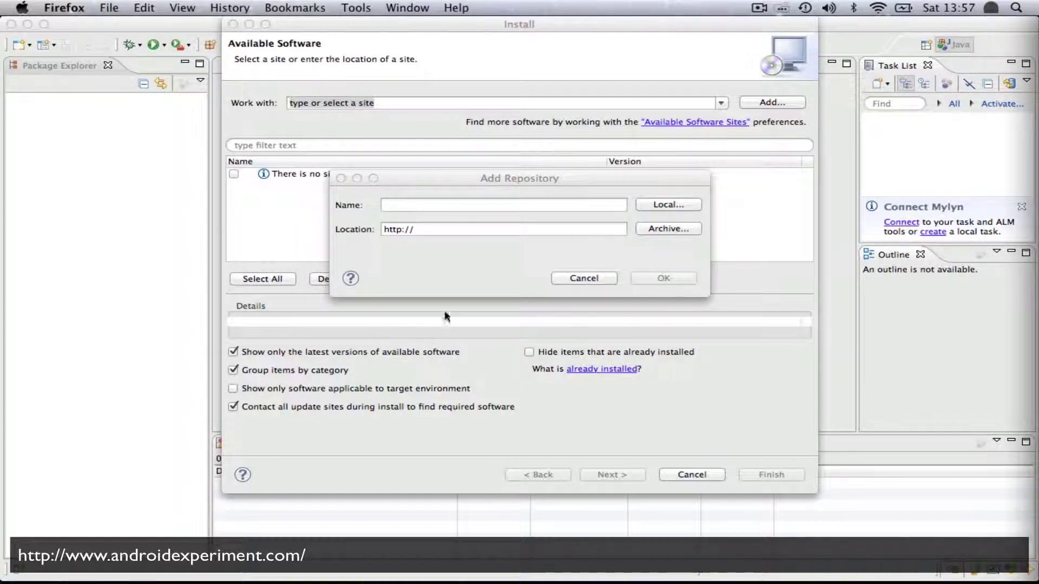
click(441, 228)
triple_click(441, 228)
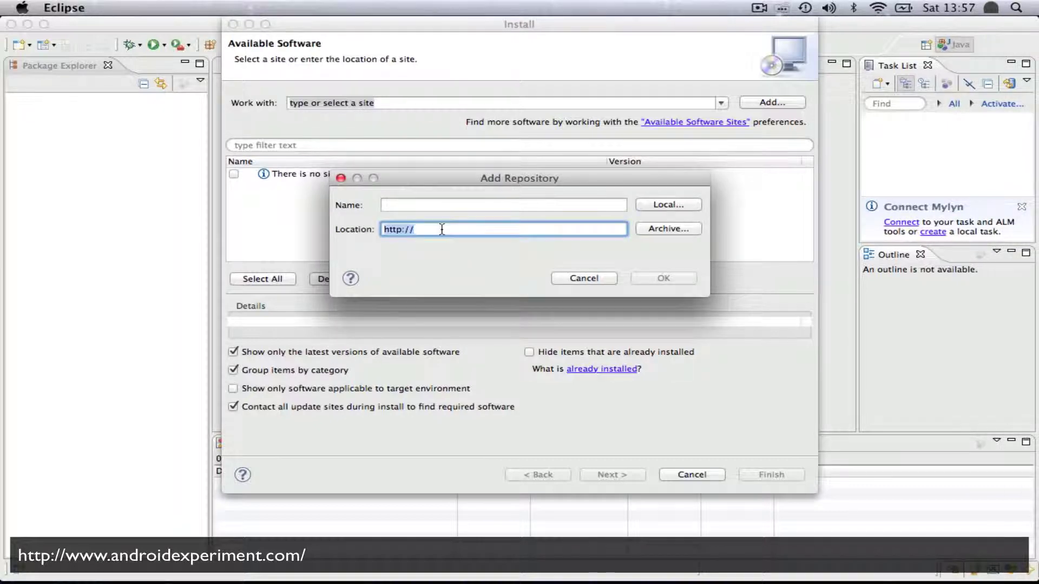
right_click(441, 228)
click(499, 319)
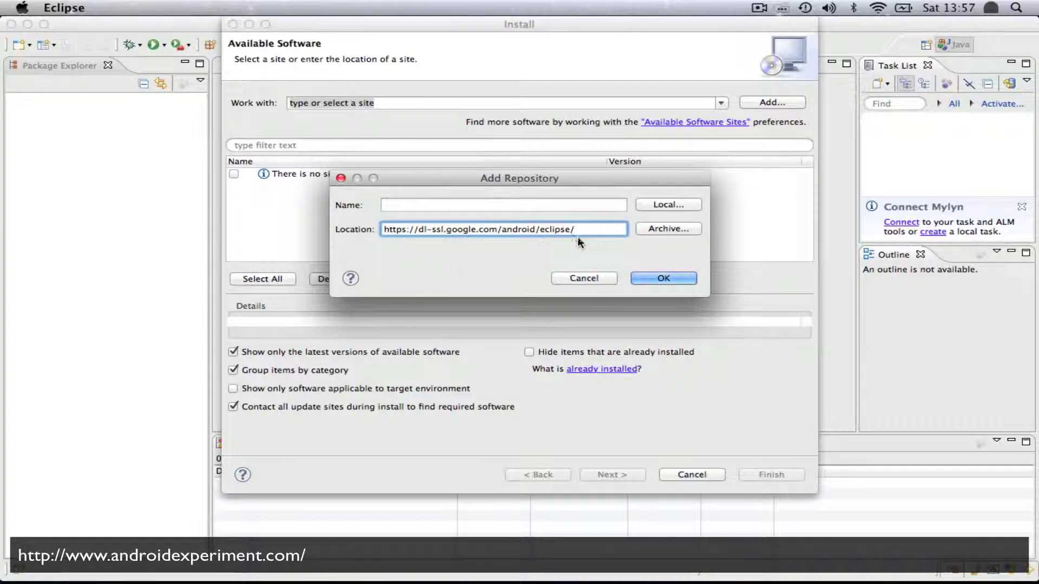
click(466, 206)
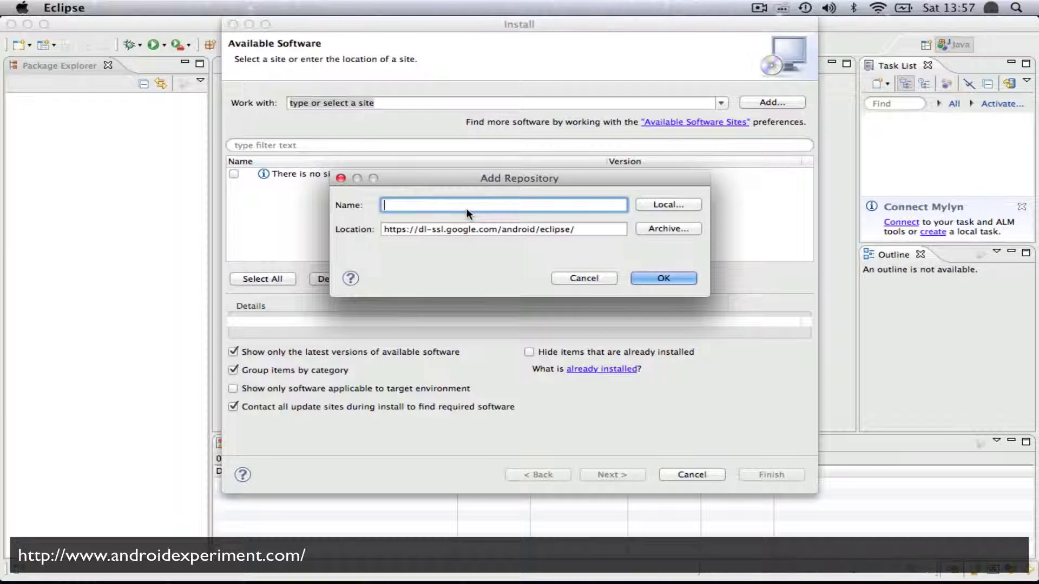
text(ADT Plugin)
triple_click(448, 229)
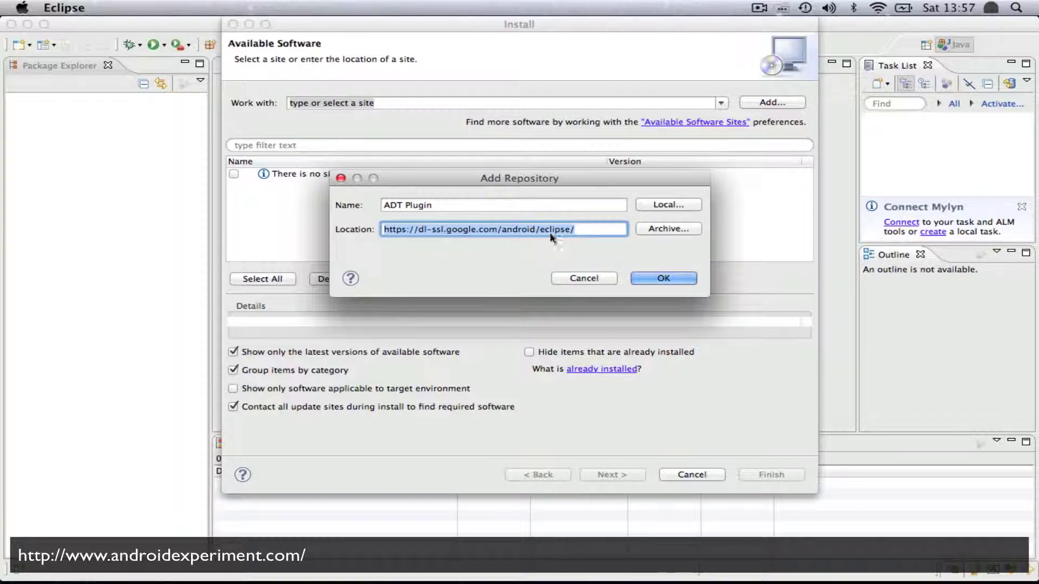
click(664, 279)
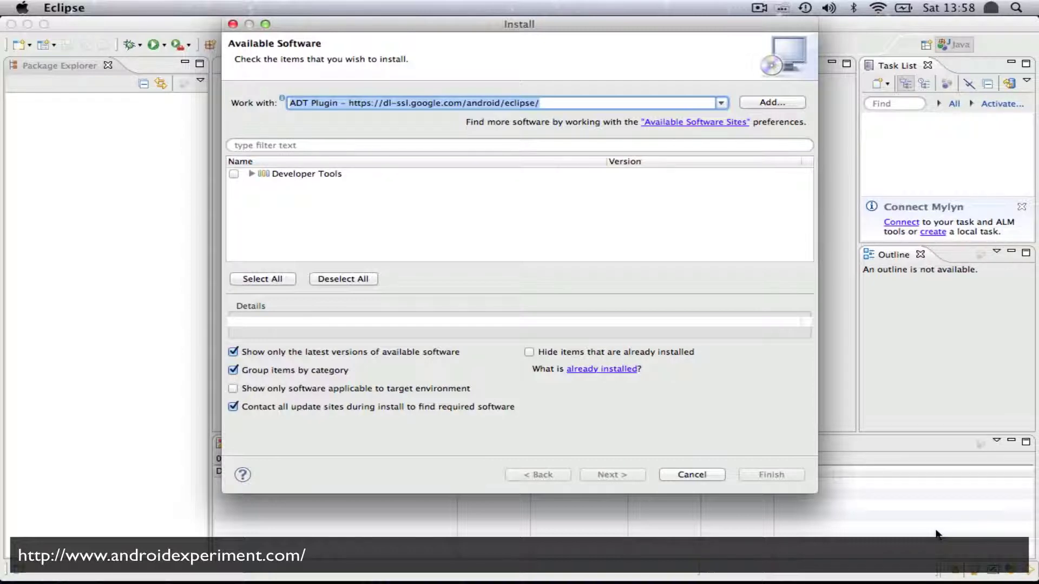
Select all packages under Developer Tools, accept the license agreements and start the installation
click(251, 173)
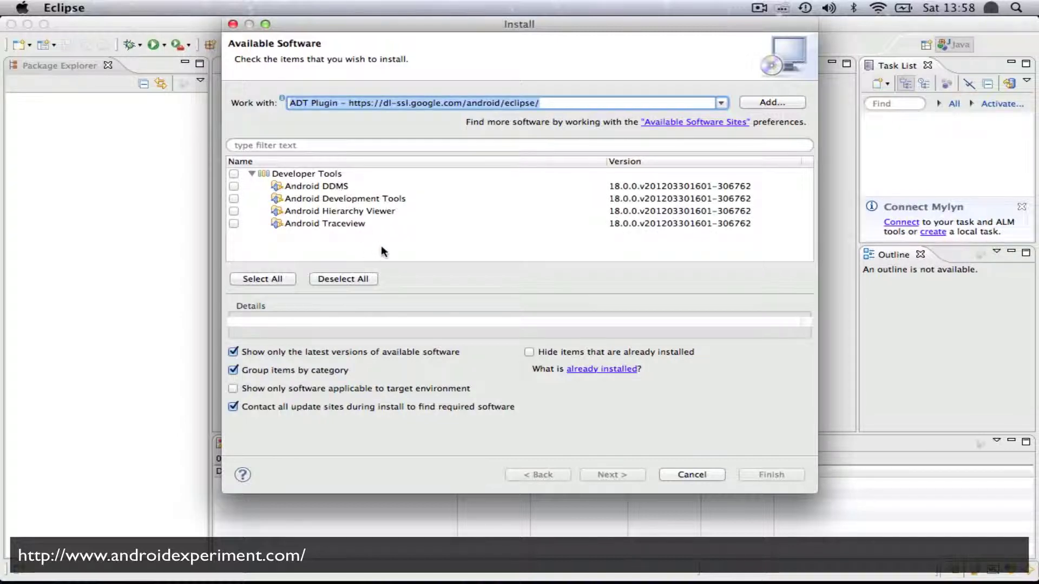
click(232, 174)
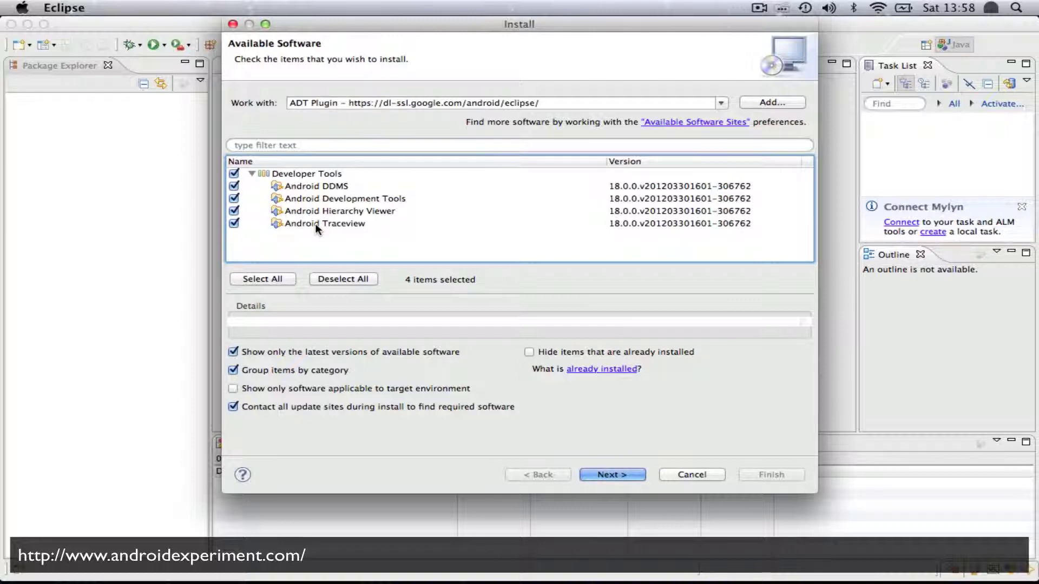
click(602, 476)
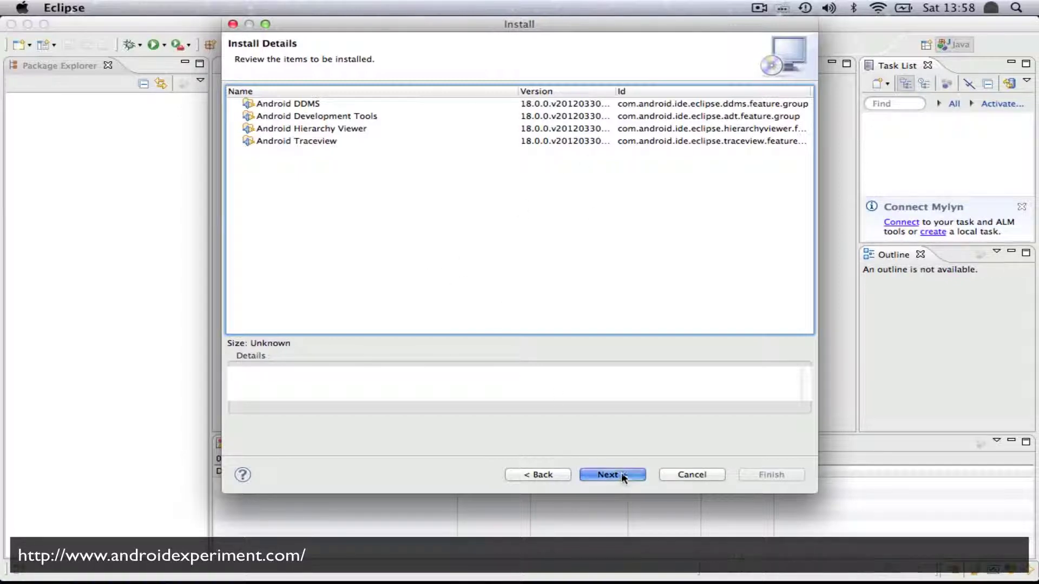
click(621, 474)
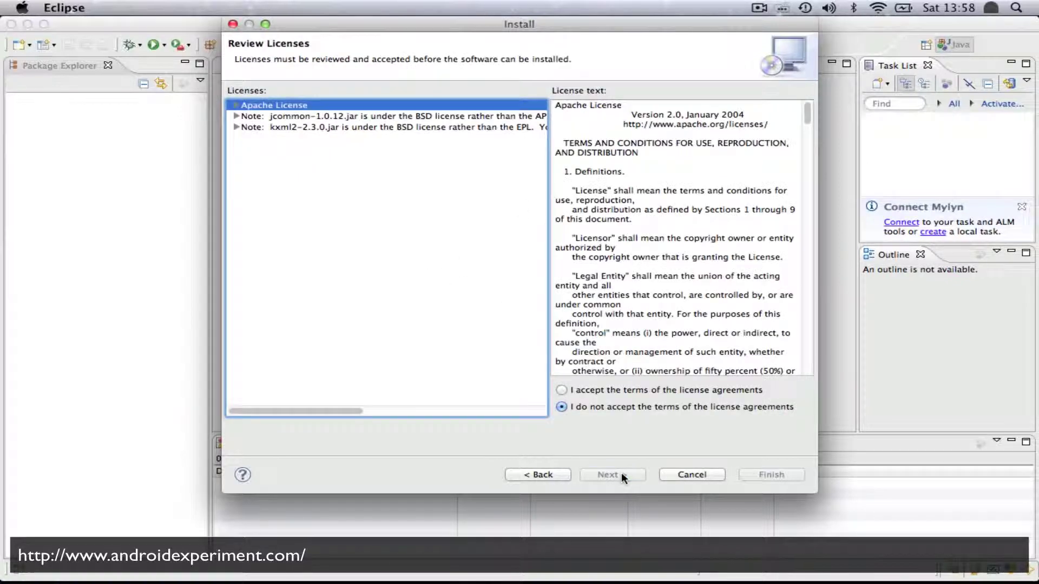
click(640, 389)
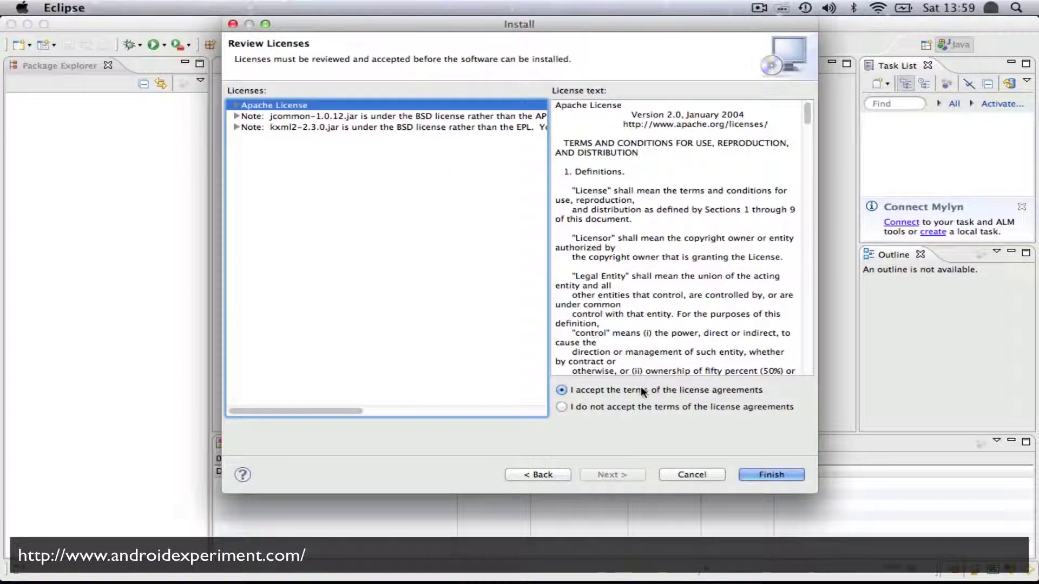
click(773, 472)
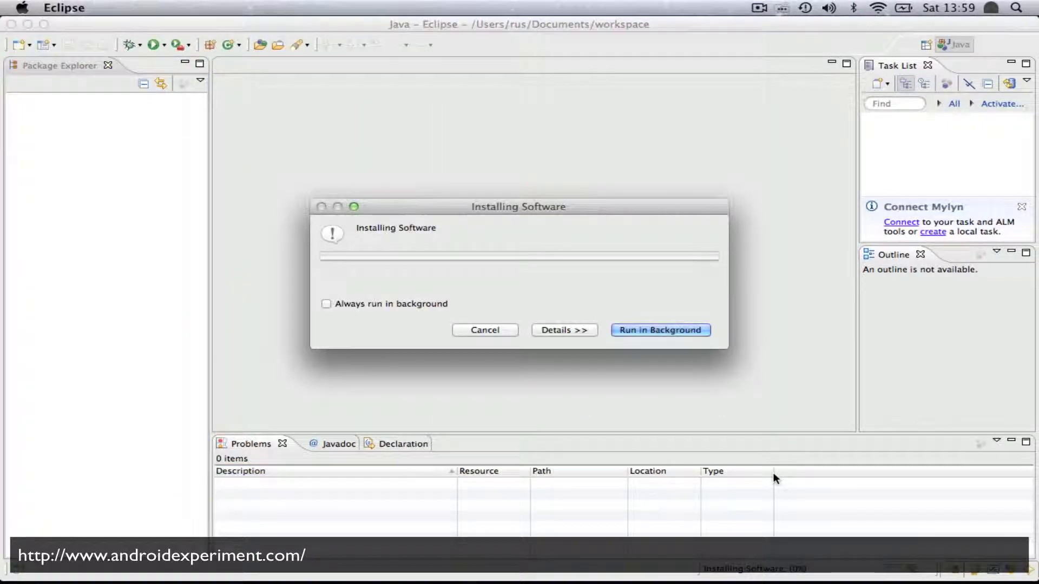
Show the installation details, allow the unsigned content to be installed and restart Eclipse to apply the changes
click(580, 330)
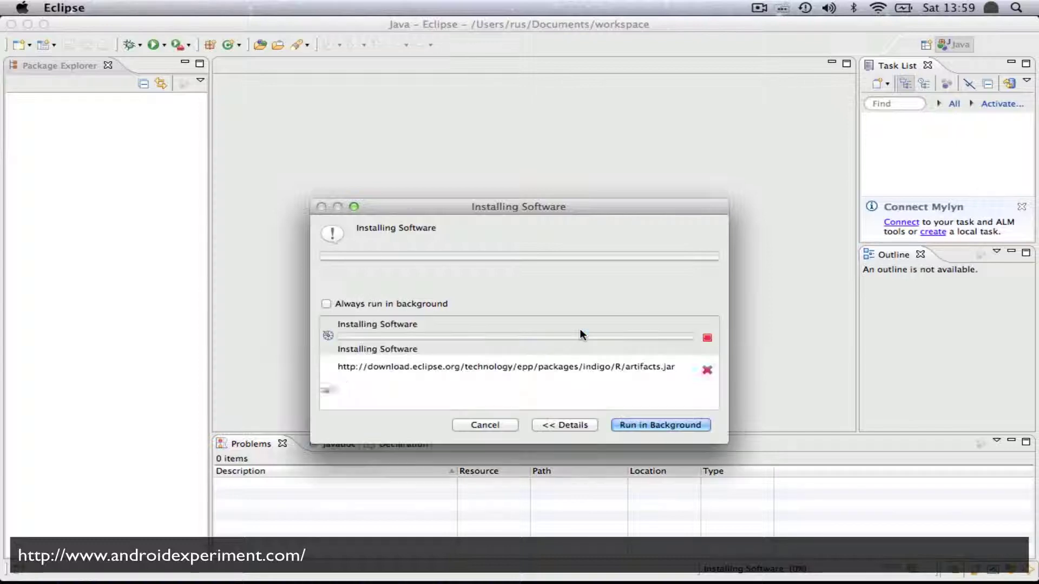
drag(544, 212, 531, 137)
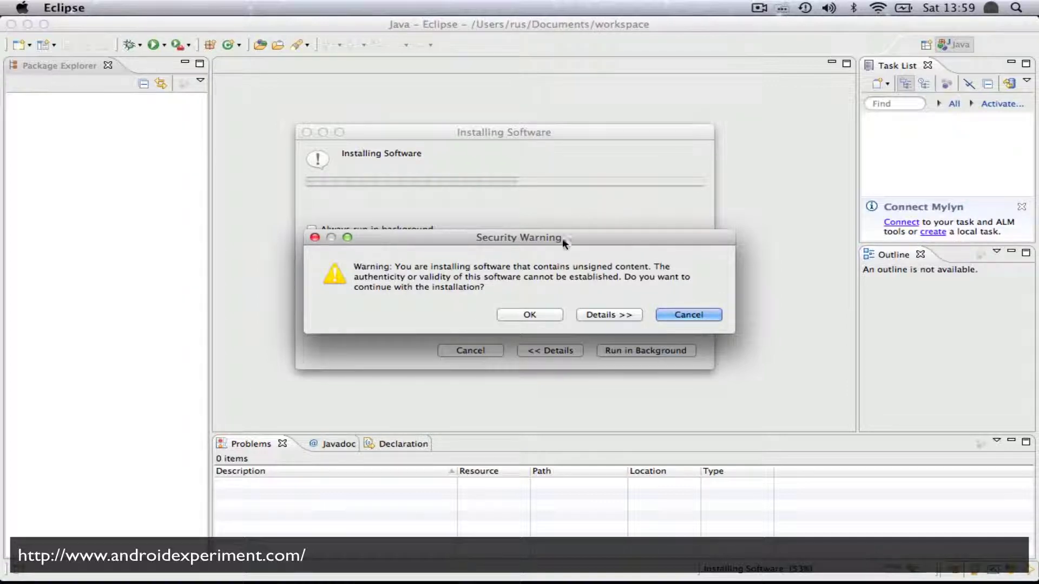
click(529, 316)
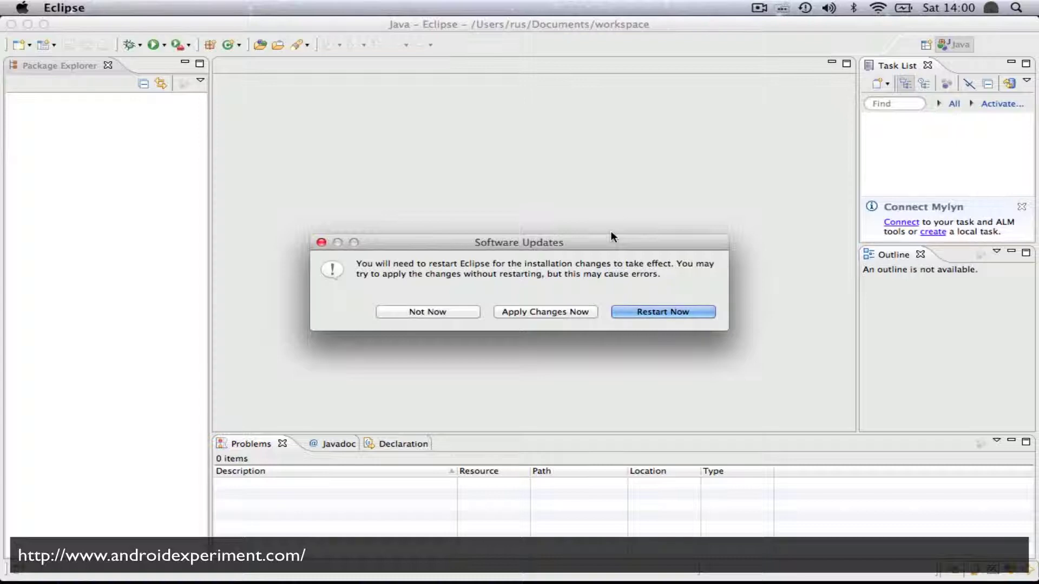
click(688, 312)
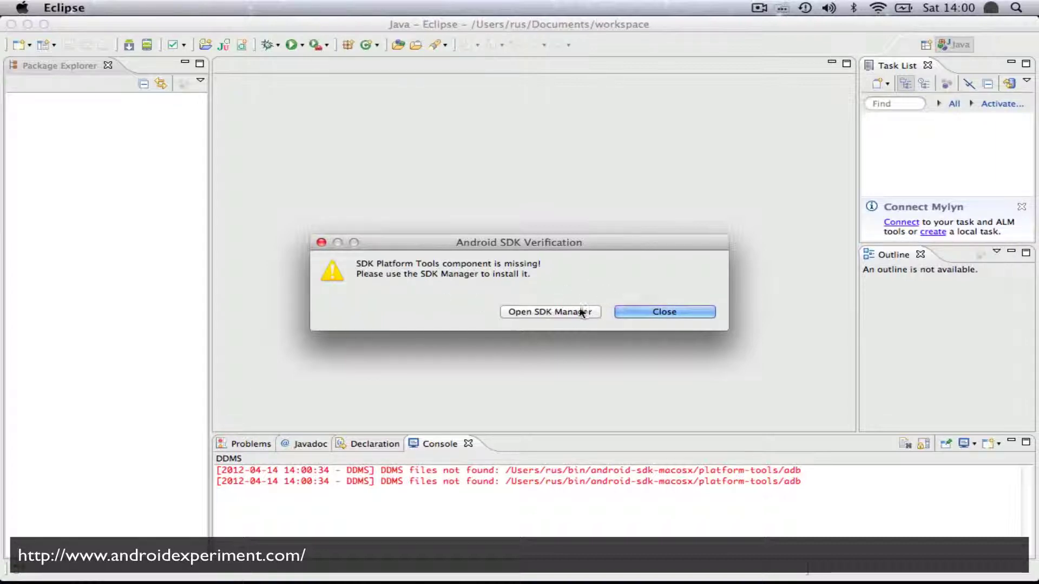
Open the Android SDK Manager, mark Android SDK Platform-tools for installation and expand the Extras group
click(554, 312)
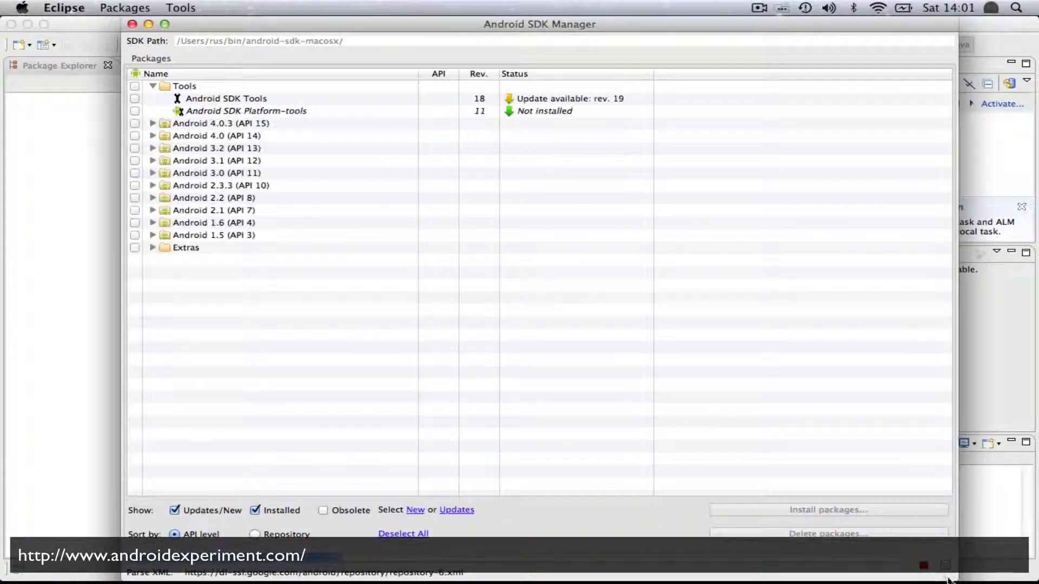
drag(947, 580, 949, 540)
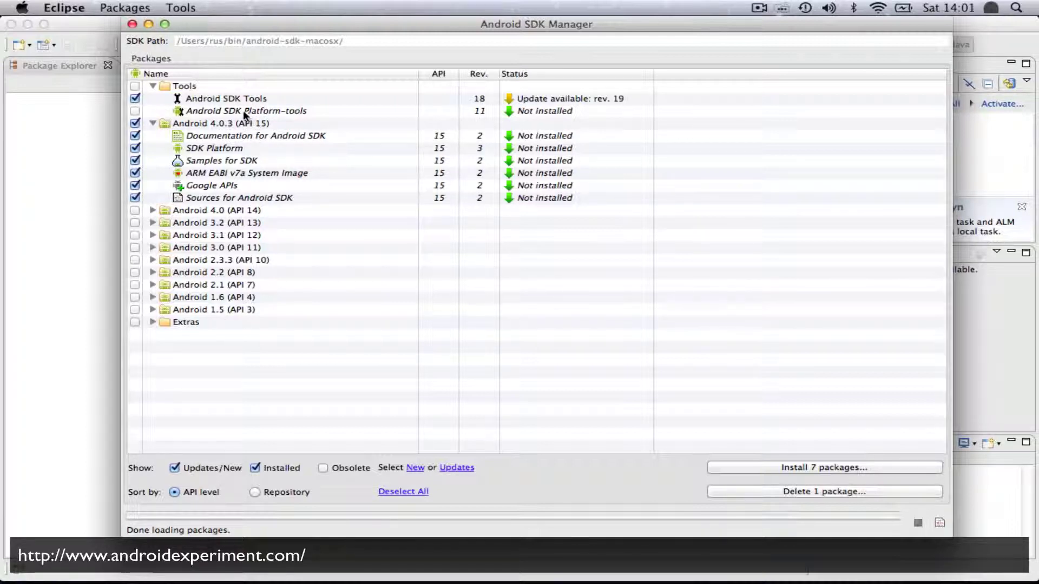
click(135, 111)
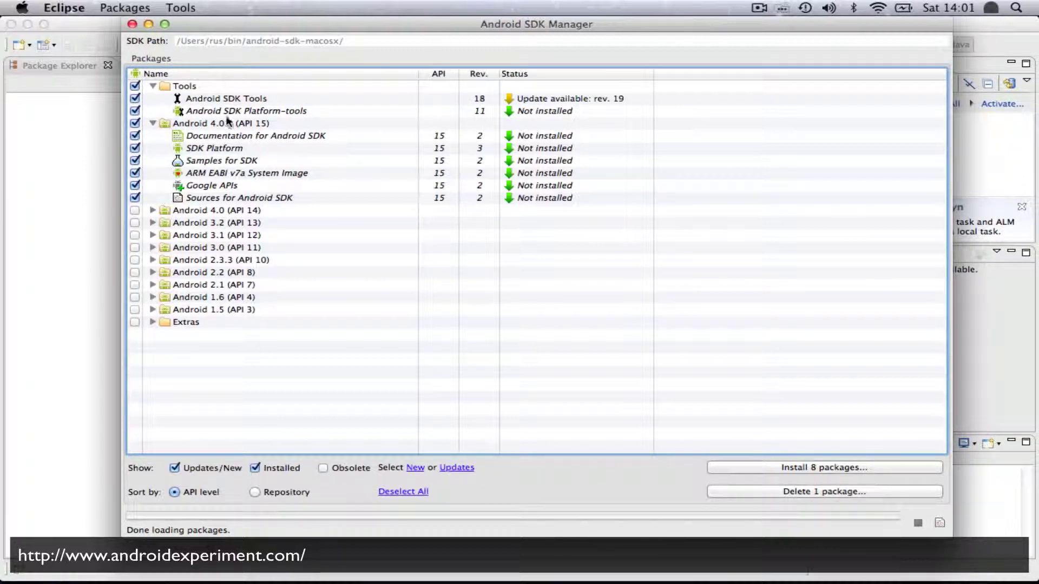
click(153, 323)
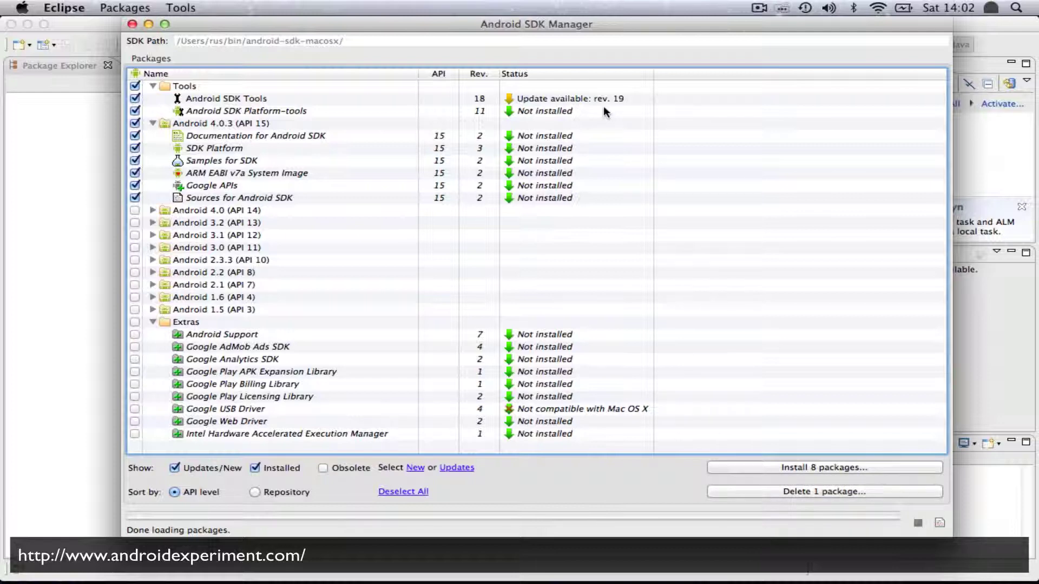
mouse_move(622, 102)
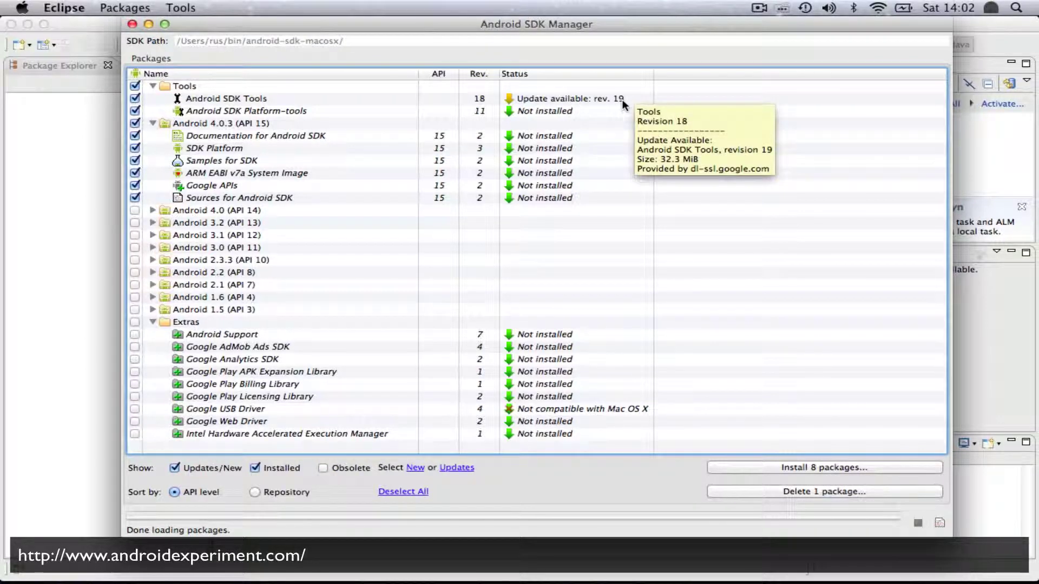
Install the selected SDK packages with all licenses accepted, dismiss the update notice, and close the log and the Android SDK Manager
click(774, 463)
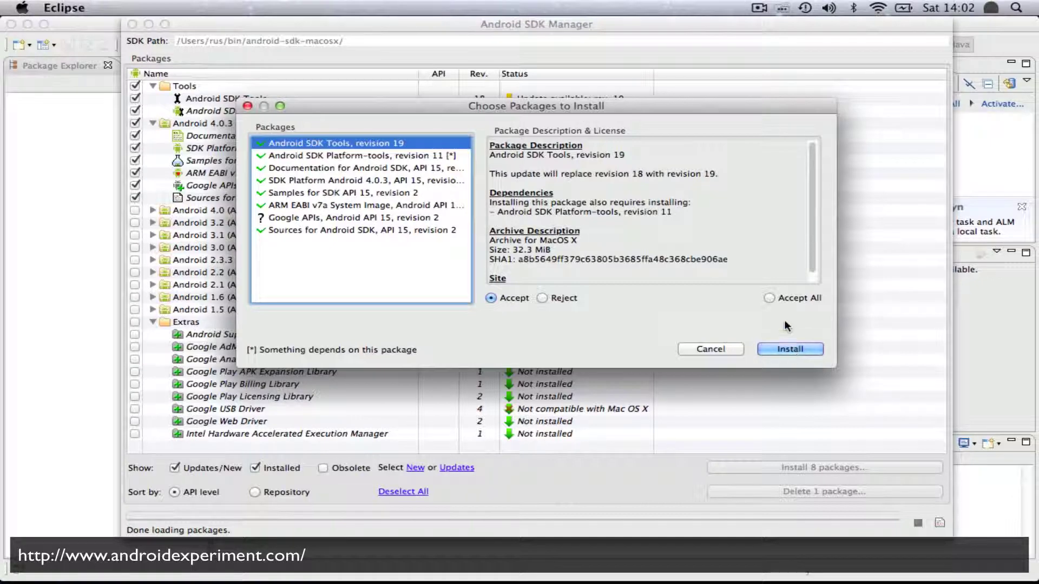
click(778, 298)
click(791, 349)
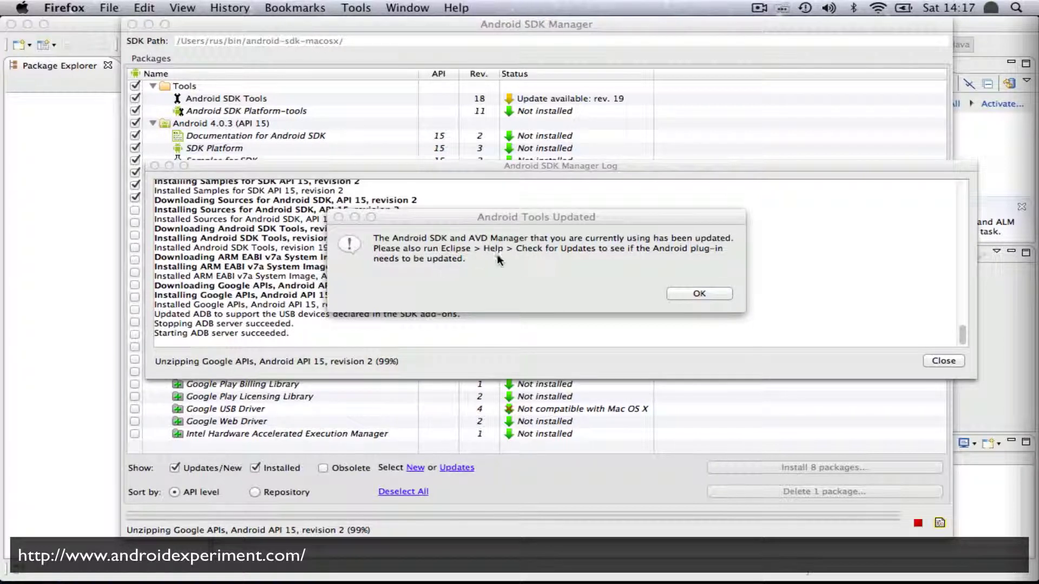
click(698, 295)
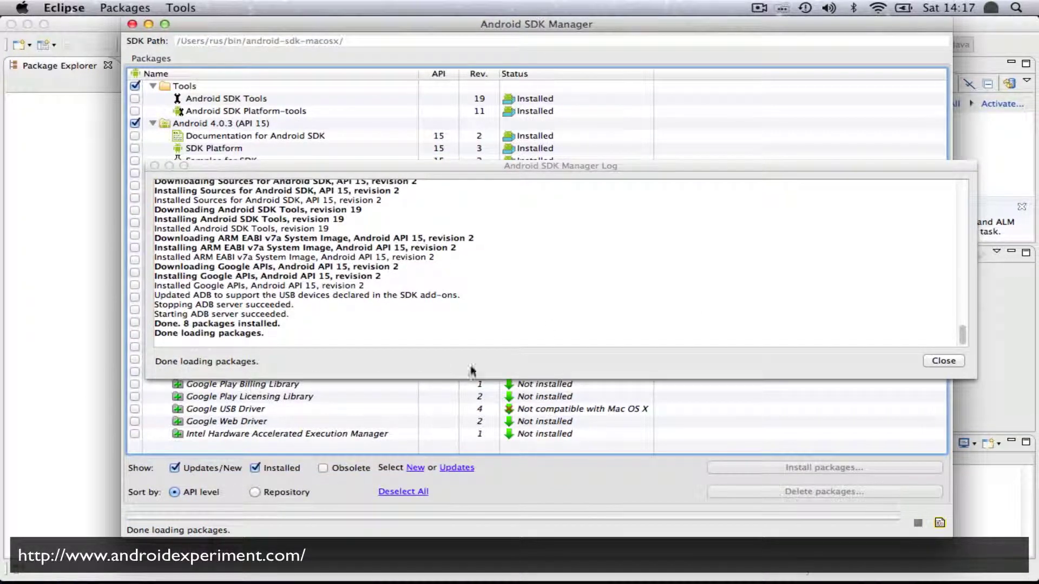
click(937, 362)
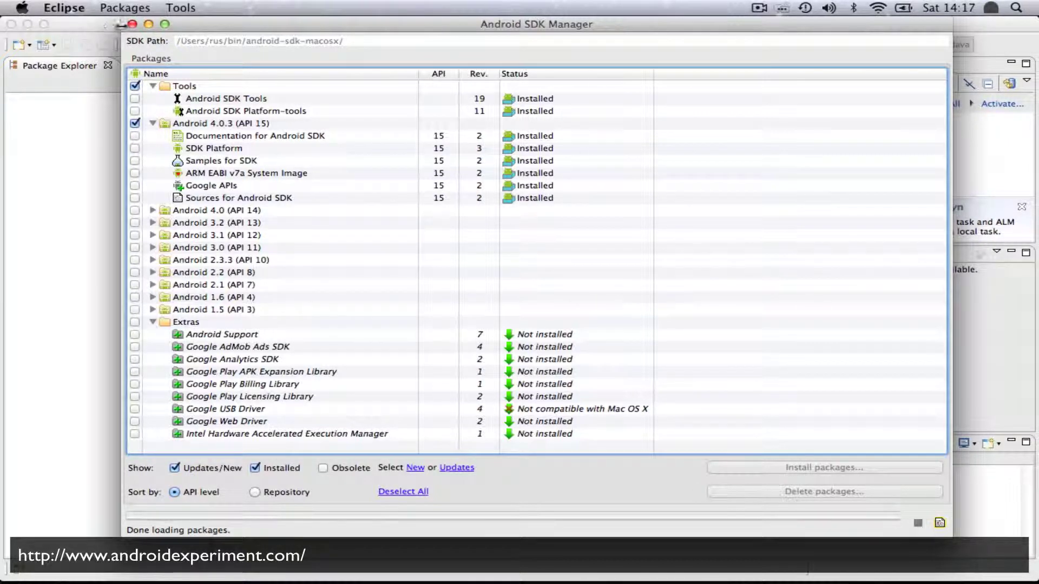
click(132, 25)
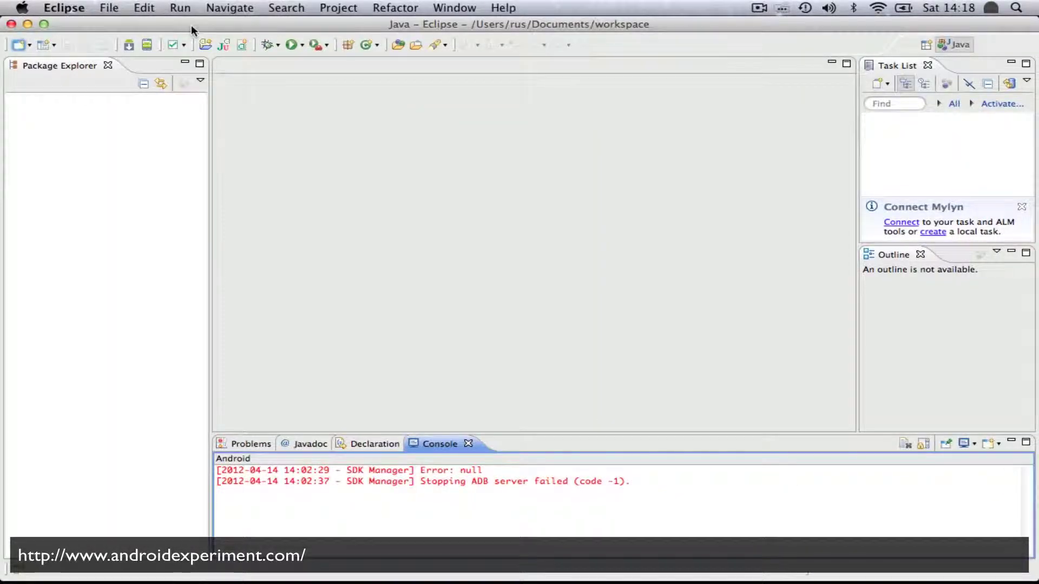
Reopen the Android SDK Manager to check the install status of the Tools and Android 4.0.3 packages, and close it
click(503, 9)
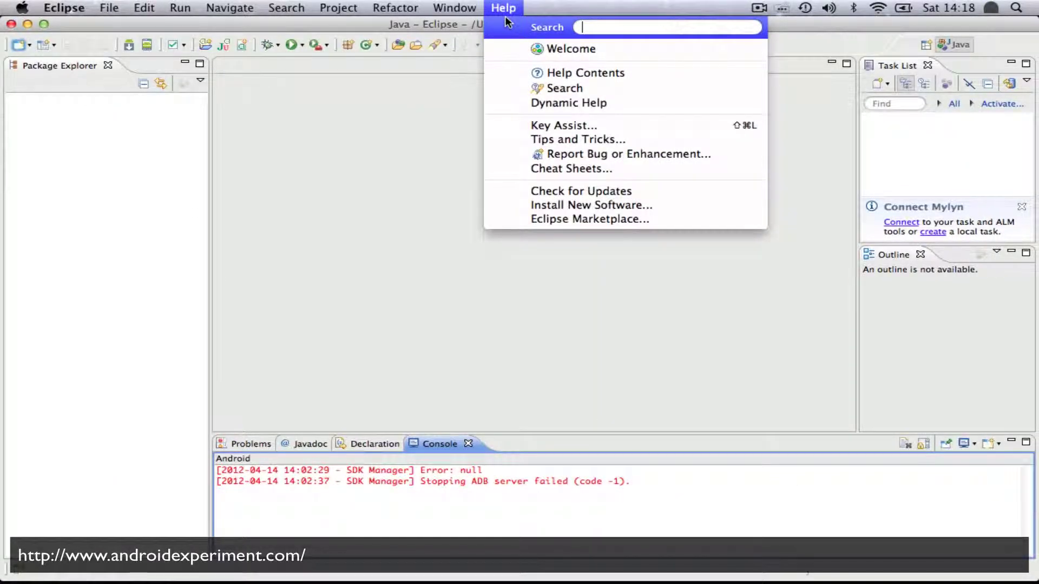
mouse_move(468, 11)
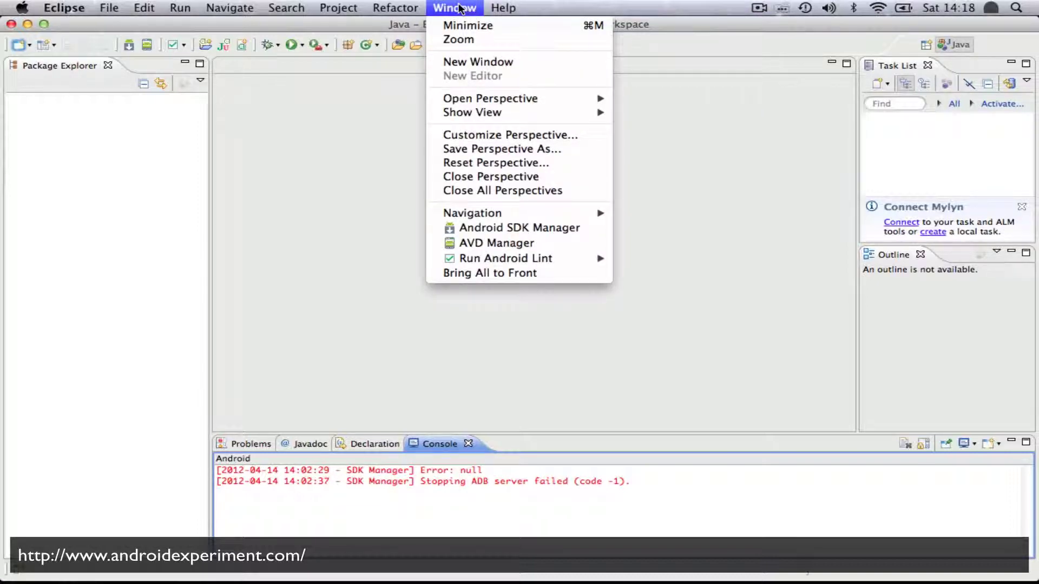
mouse_move(503, 211)
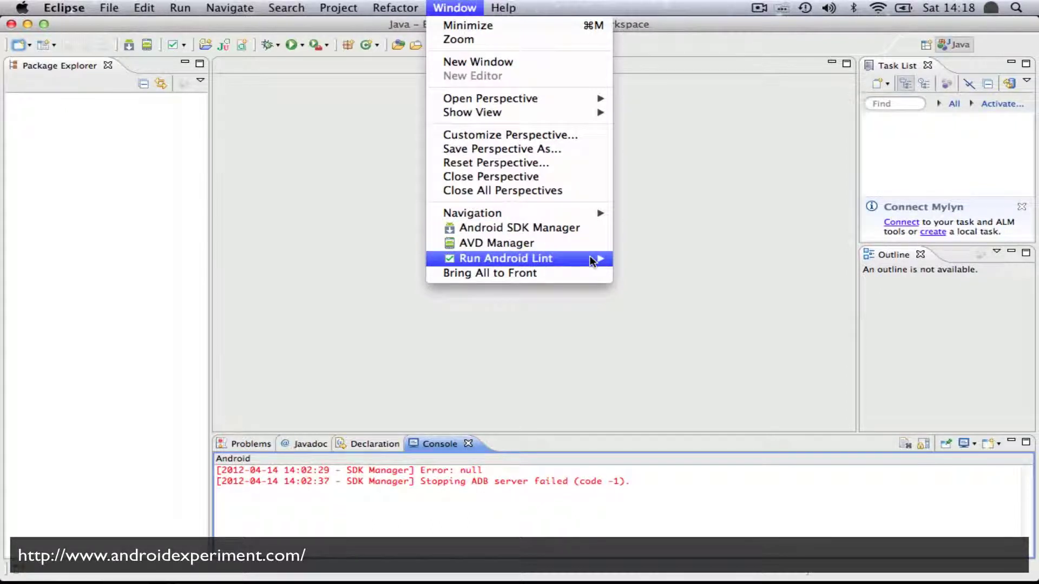
click(547, 227)
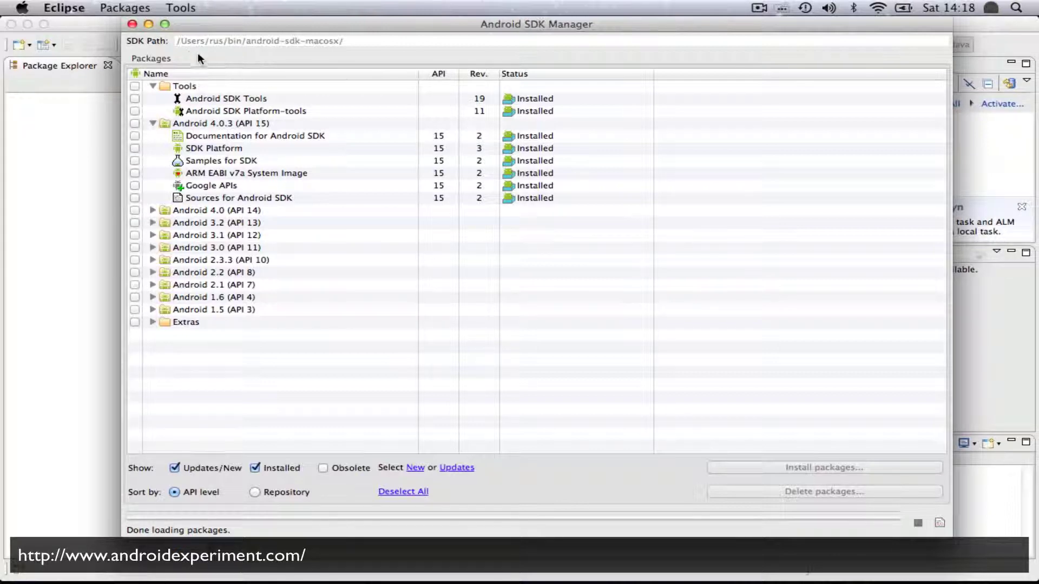
click(132, 24)
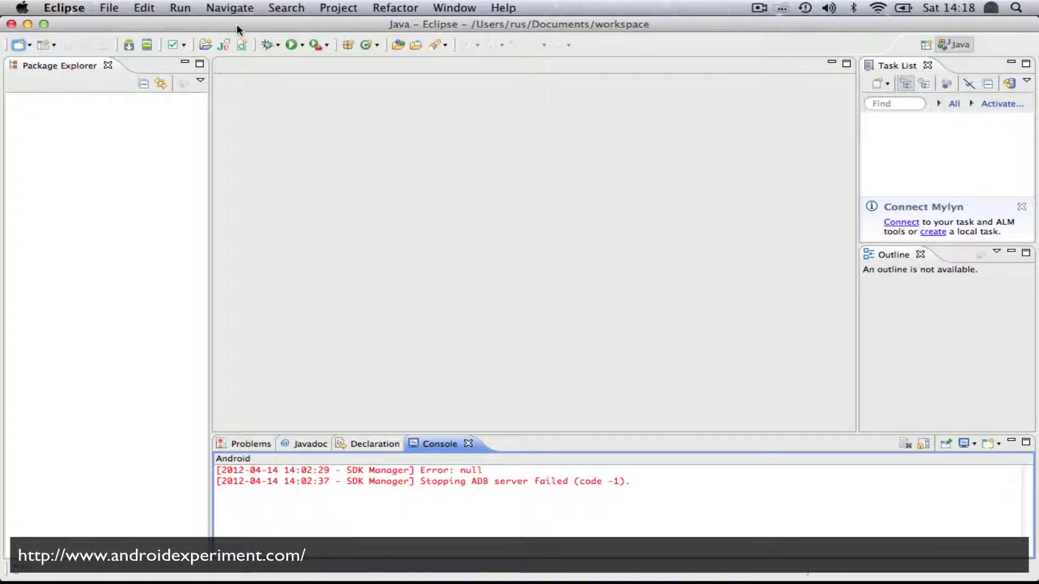
click(447, 8)
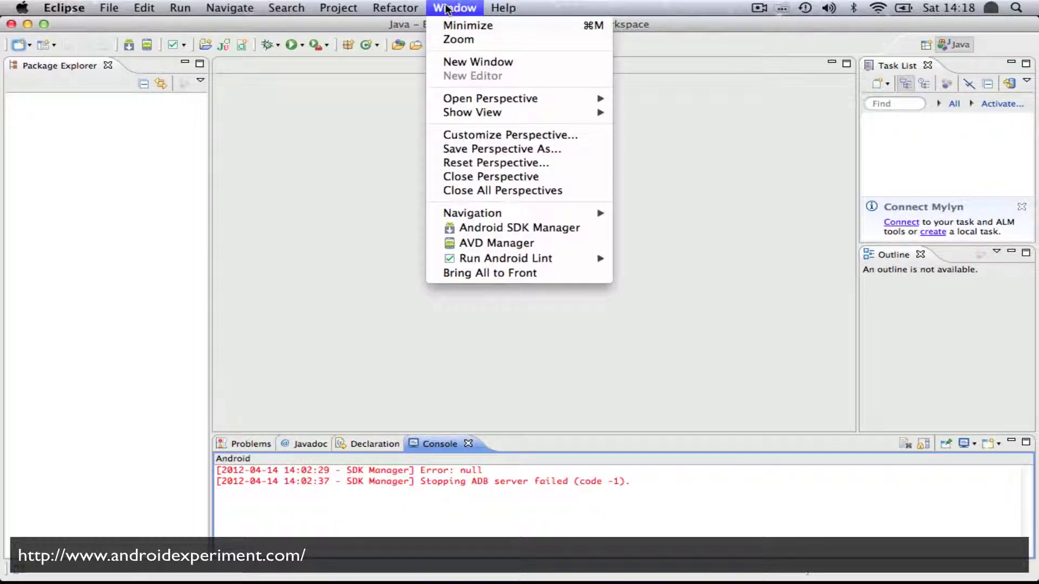
click(515, 227)
click(502, 8)
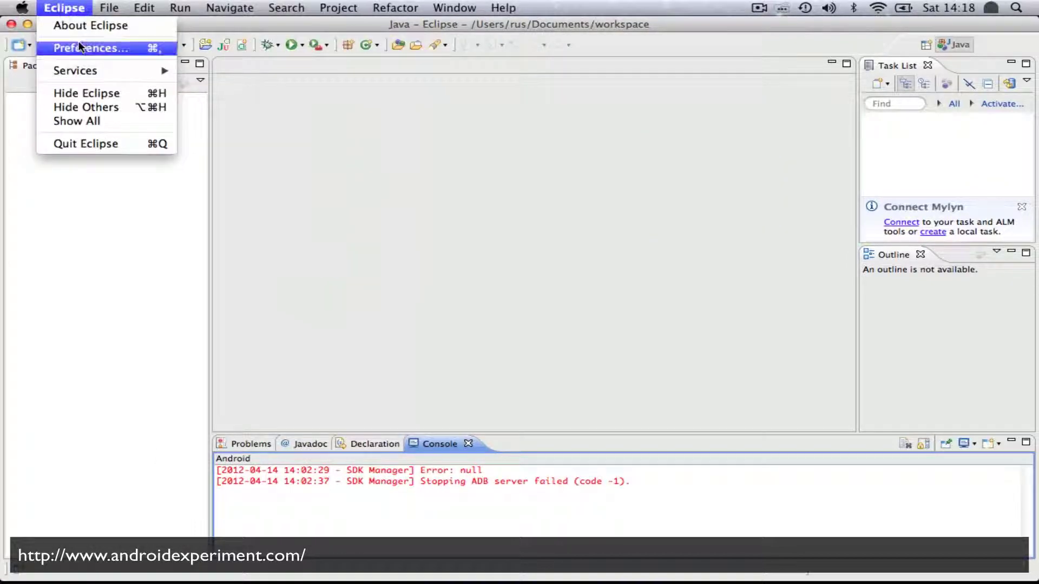
Review the SDK location and the available SDK targets in the Android preferences, and close the preferences with OK
mouse_move(108, 7)
mouse_move(64, 7)
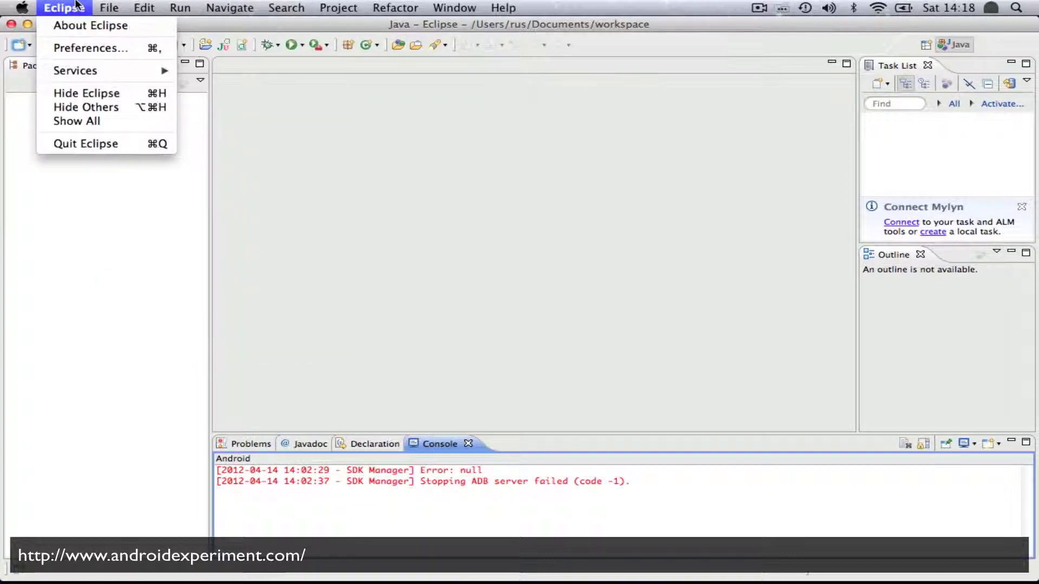
click(81, 48)
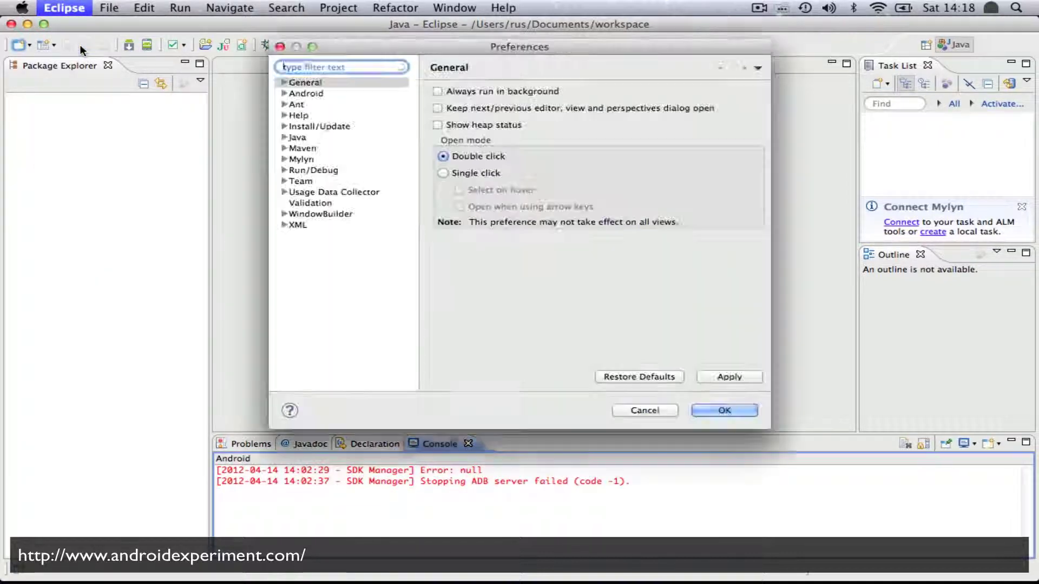
click(301, 93)
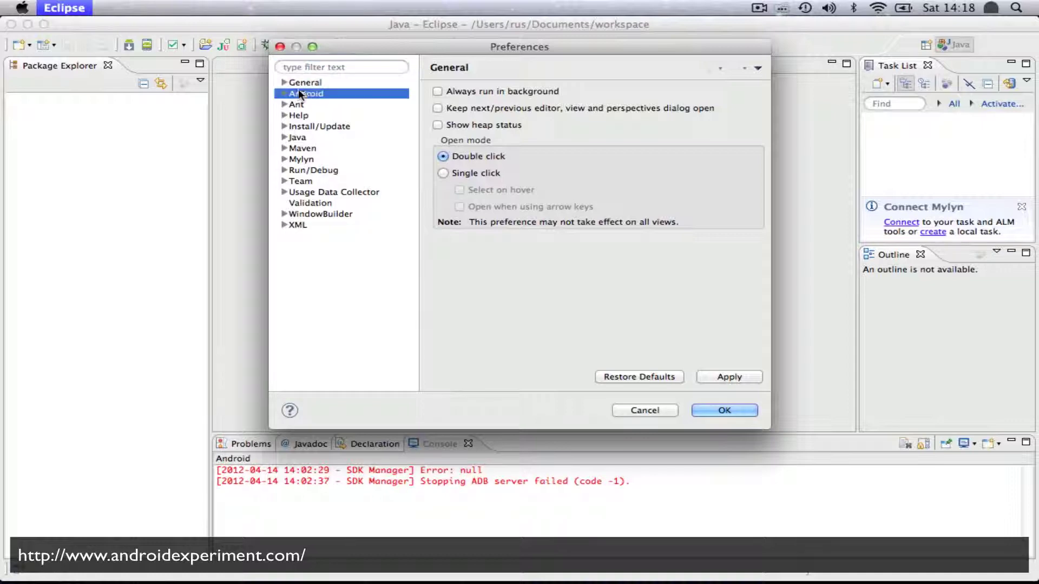
click(281, 93)
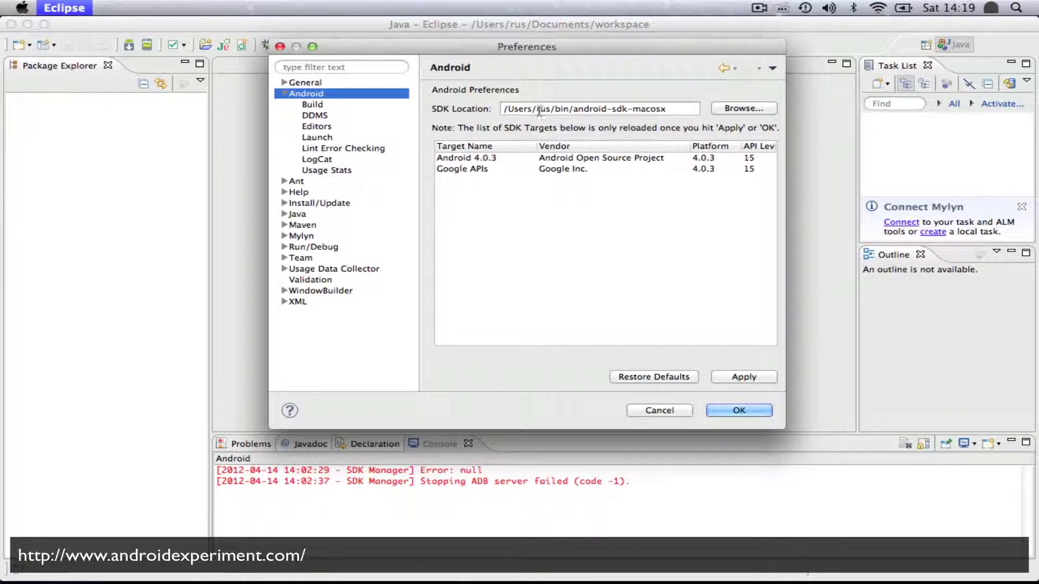
click(573, 109)
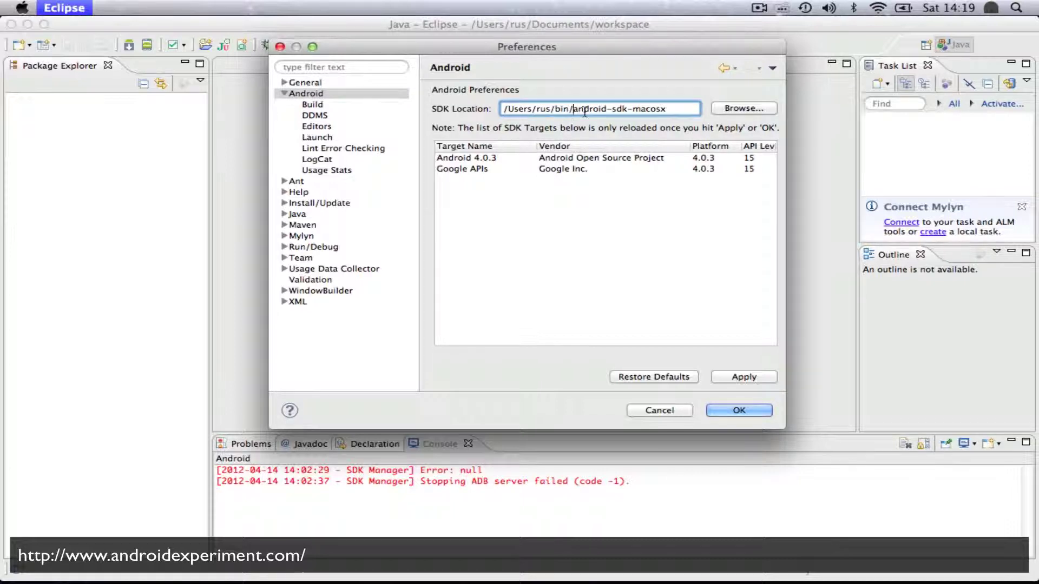
click(739, 410)
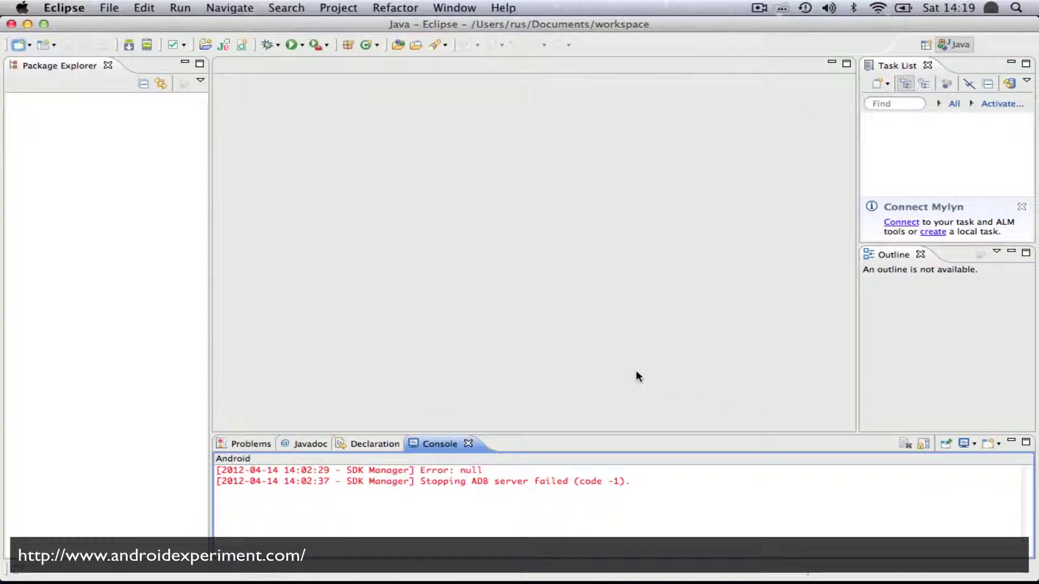